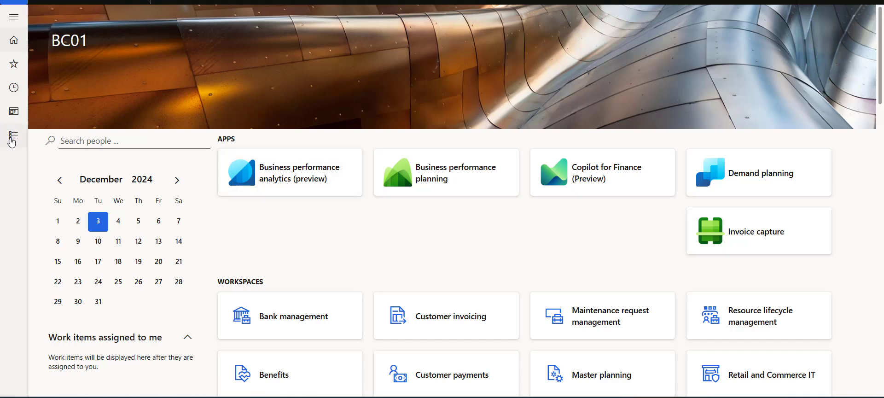
Step: Go to Accounts receivable and open the All sales orders list
click(13, 136)
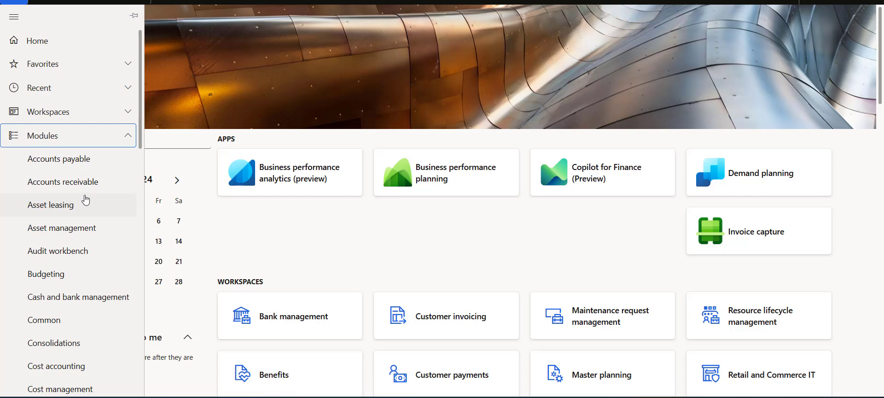
click(100, 186)
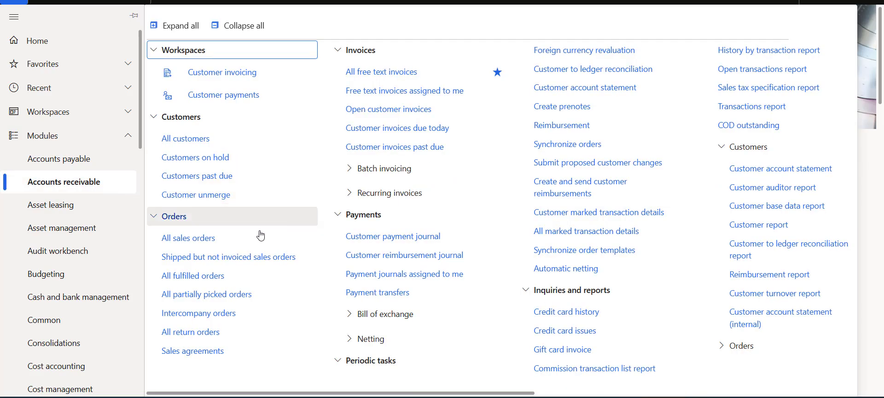
click(219, 239)
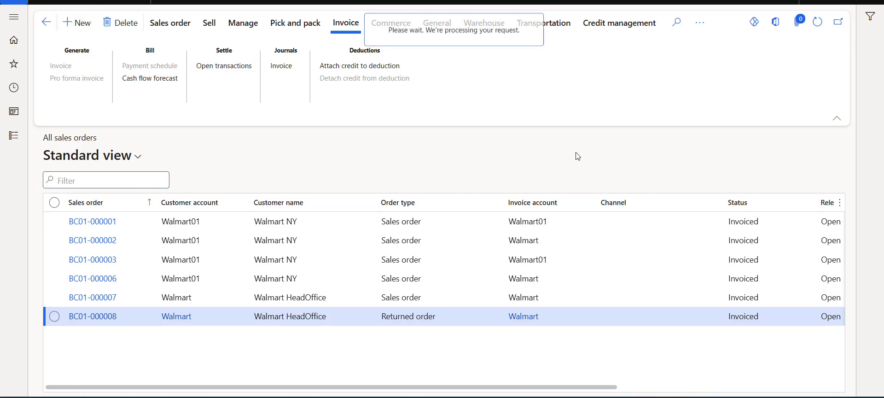
Step: Create a new Walmart sales order with site 2 (Distribution) and warehouse 21
click(621, 109)
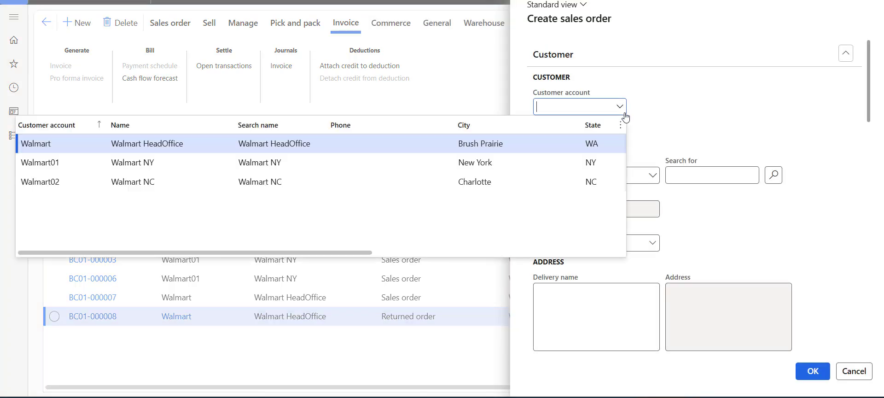
click(297, 147)
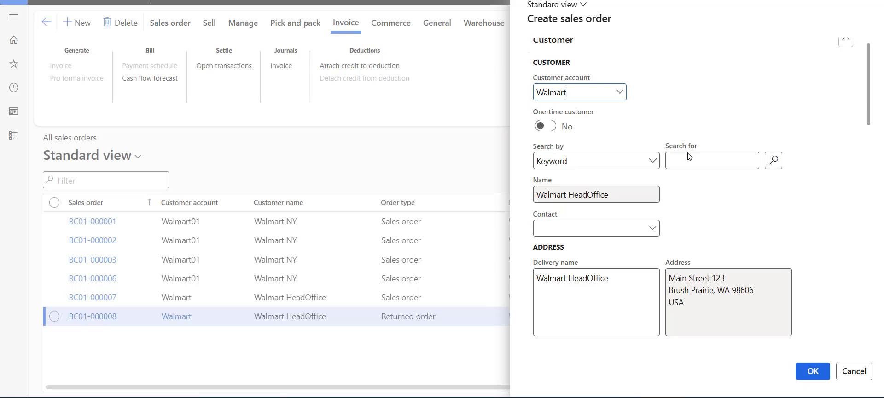
scroll(689, 157, down, 6)
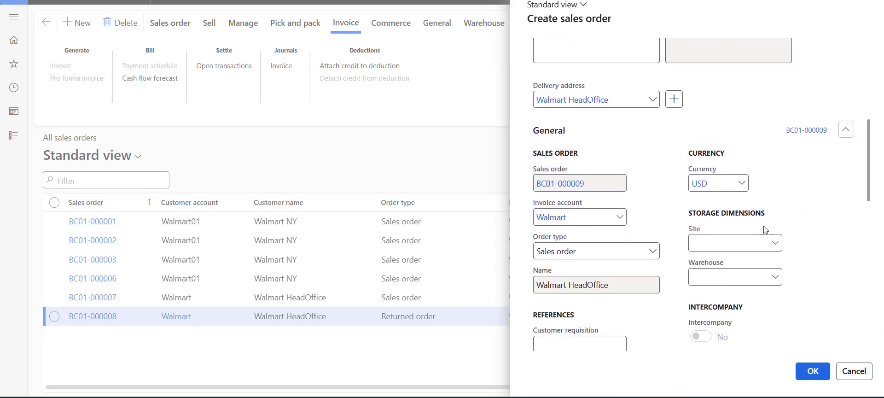
click(775, 242)
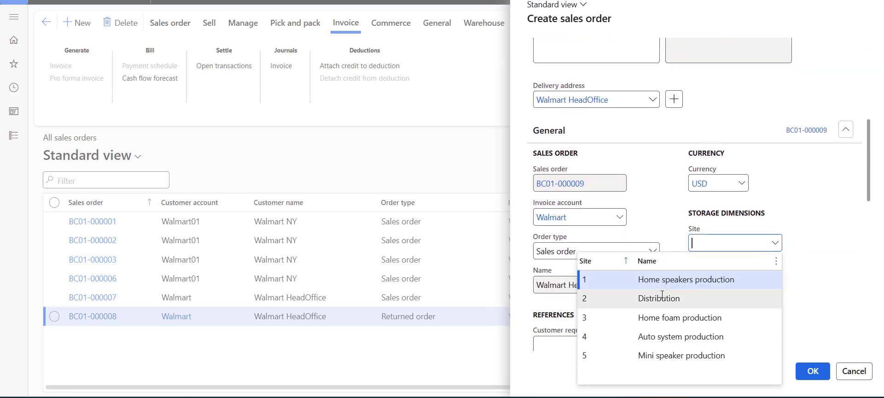
click(662, 298)
click(775, 277)
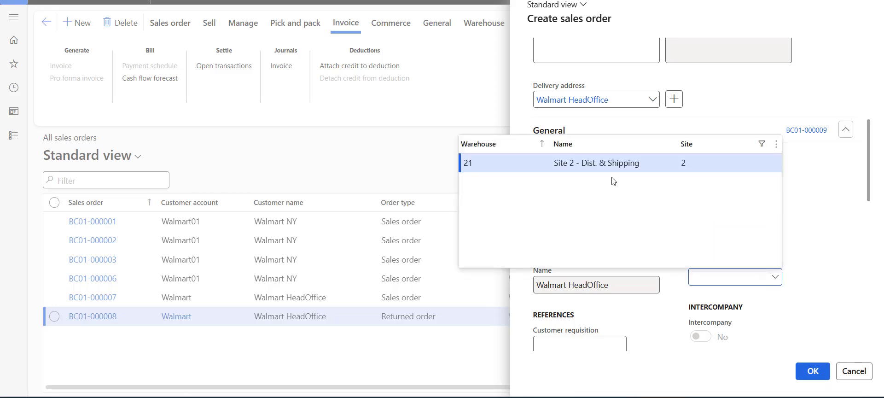
click(597, 164)
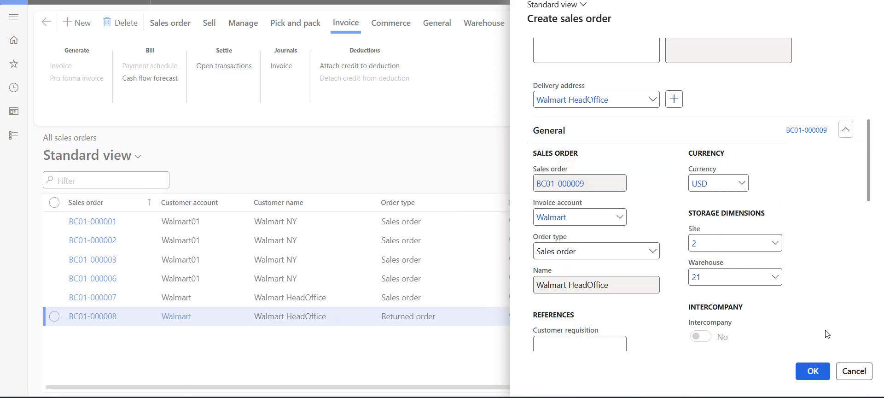
click(812, 371)
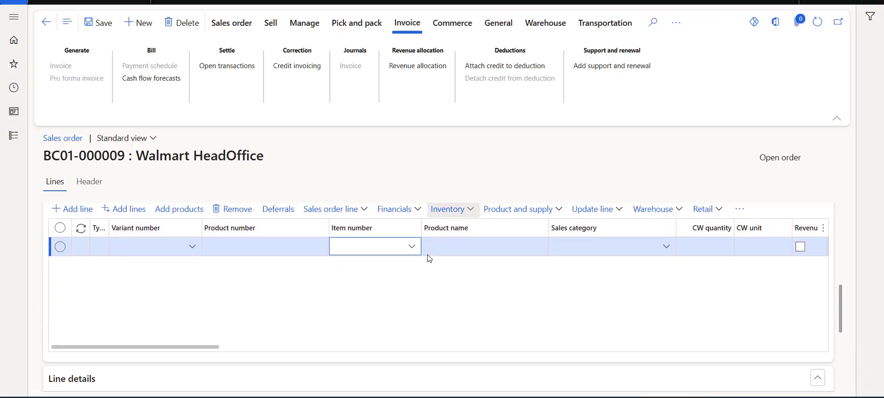
Step: Add item 000007 Audio Parts with quantity 10 and unit price 1,000
click(411, 246)
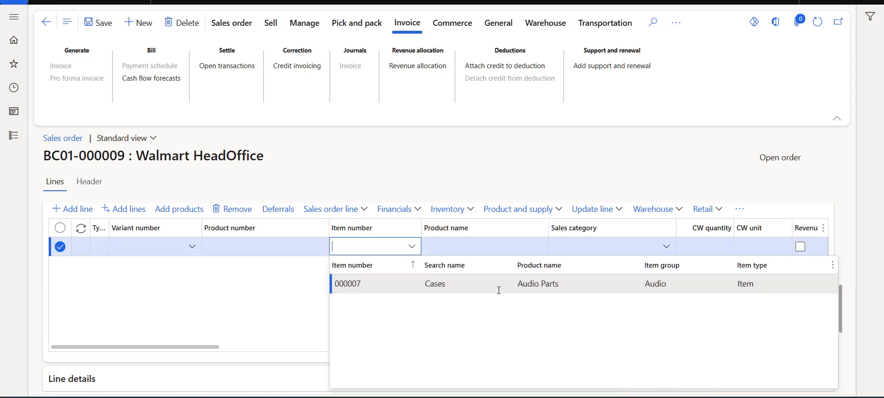
click(499, 284)
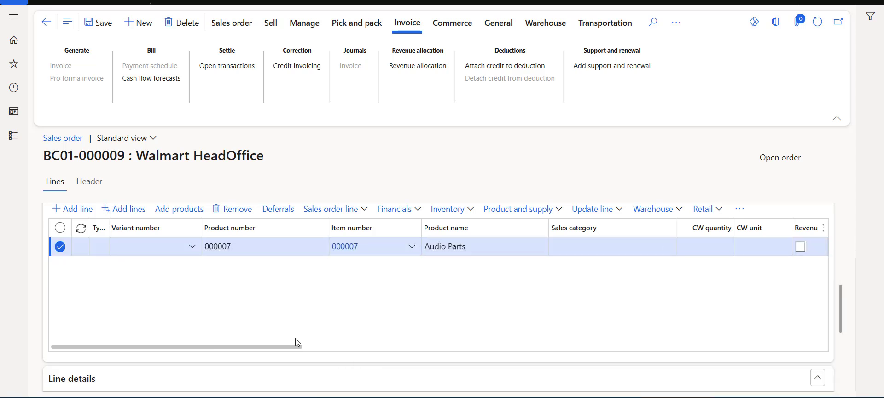
drag(296, 347, 461, 348)
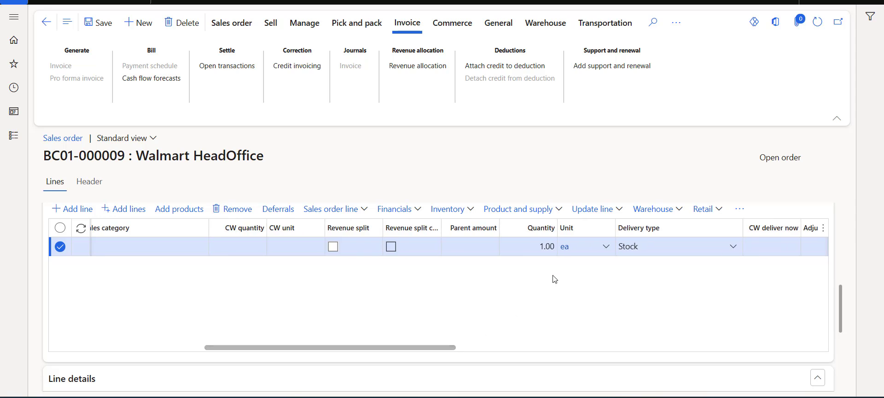
click(543, 246)
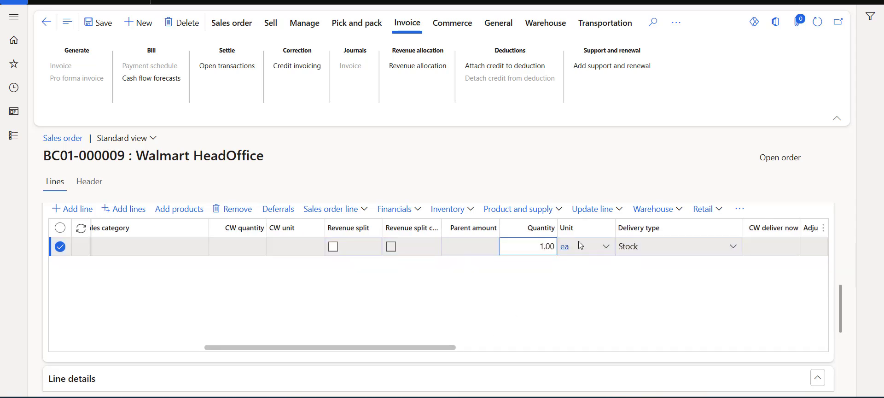
text(0)
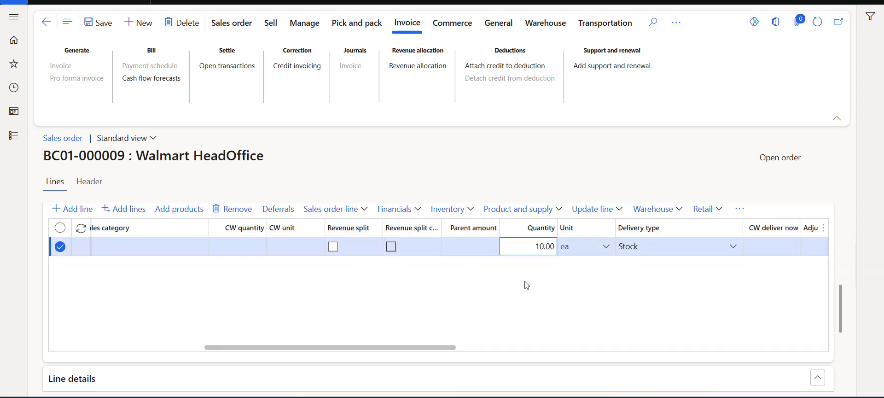
drag(435, 346, 513, 349)
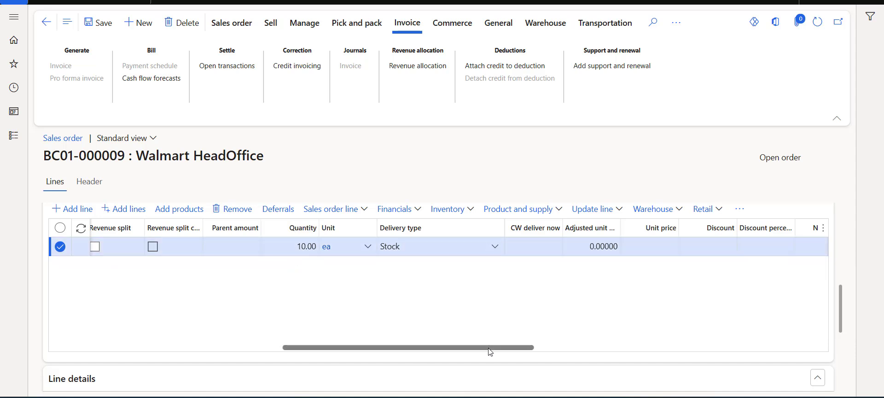
drag(488, 347, 523, 347)
click(555, 246)
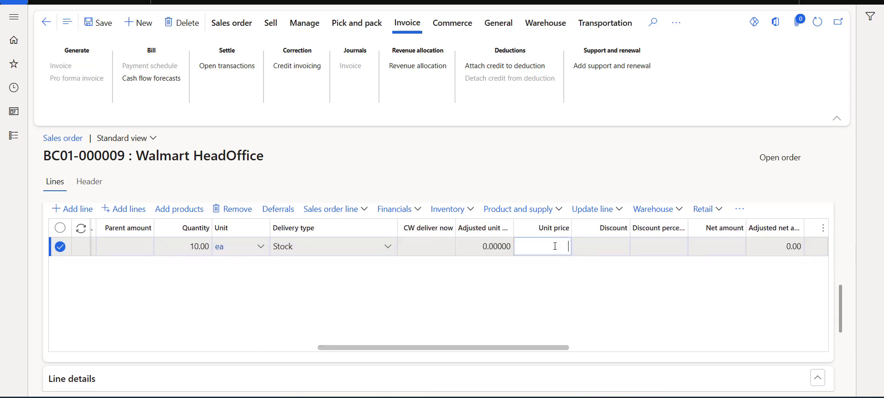
text(1000)
click(559, 273)
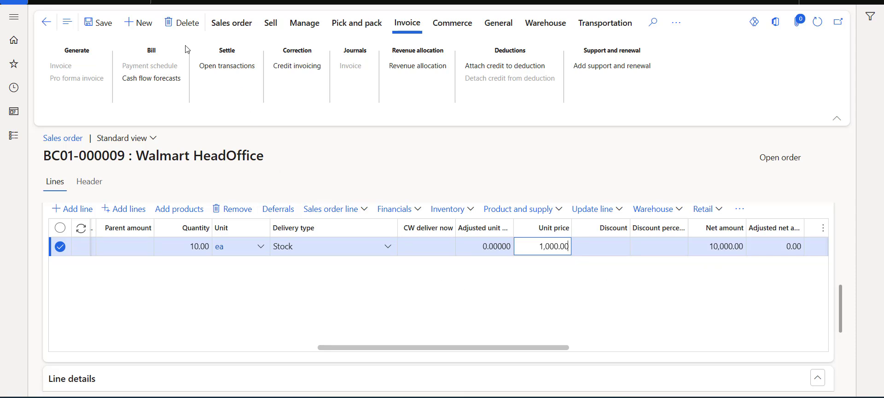
Step: Show the line's financial dimensions and save the sales order
scroll(297, 325, down, 2)
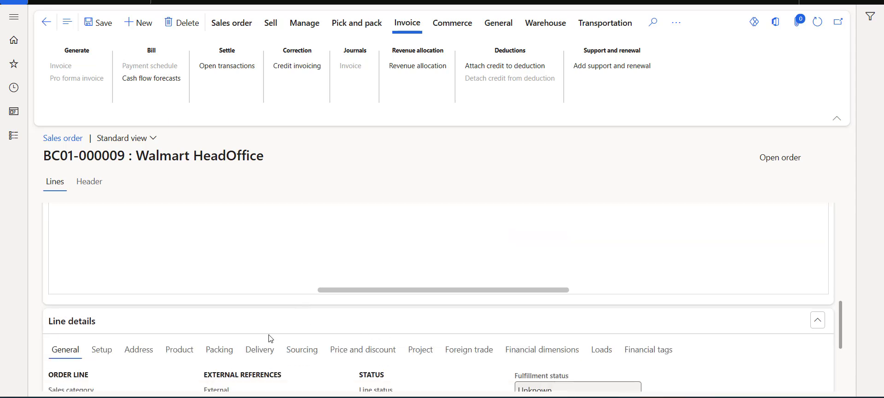
click(509, 360)
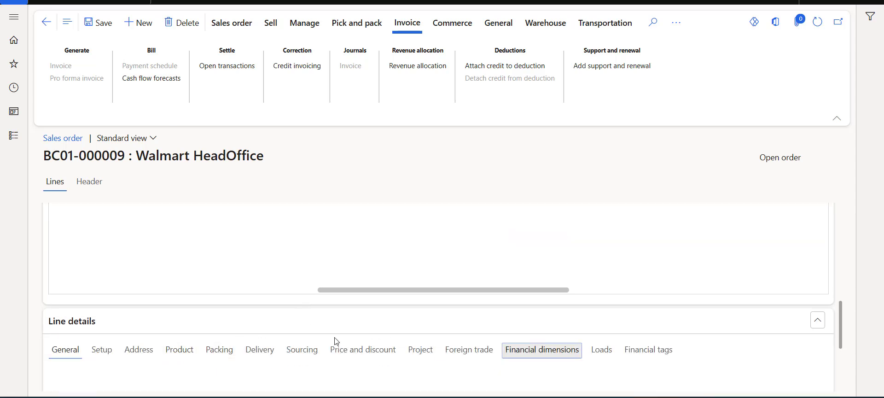
scroll(363, 315, down, 5)
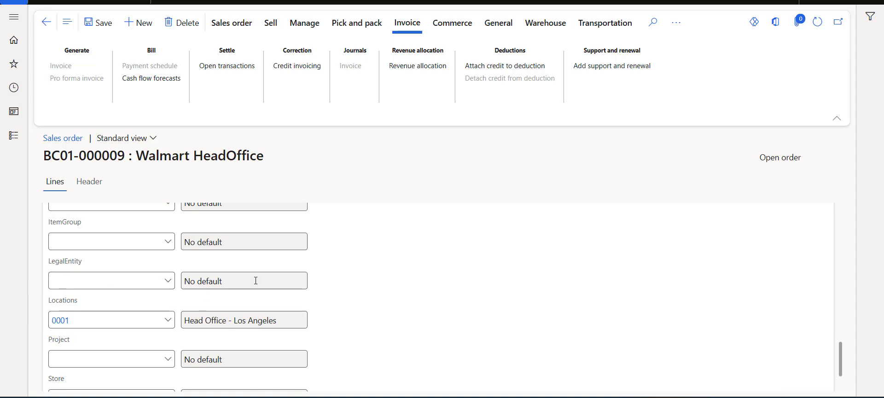
scroll(351, 281, up, 4)
scroll(352, 282, up, 5)
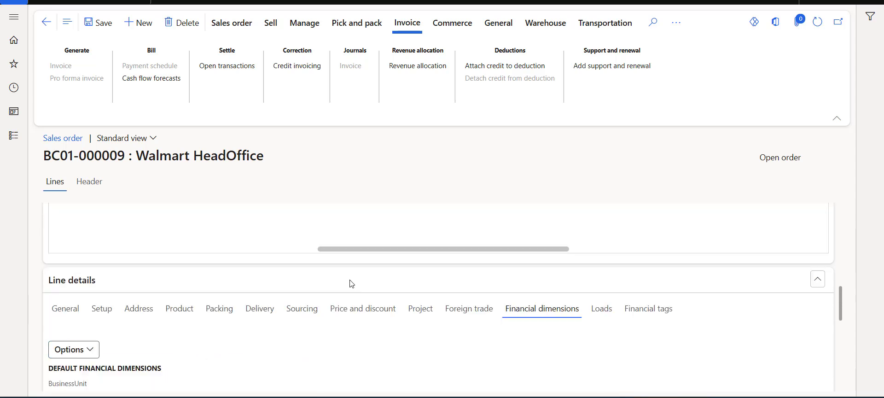
click(114, 34)
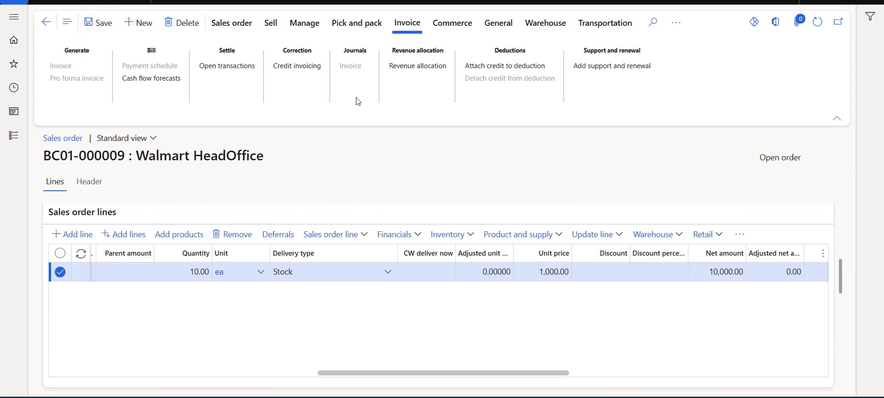
Step: Confirm sales order BC01-000009 and bring up its Pick and pack actions
click(271, 25)
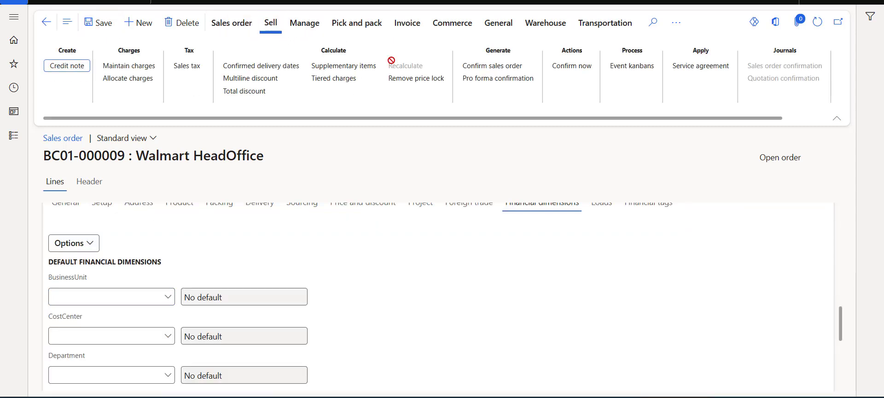
click(571, 65)
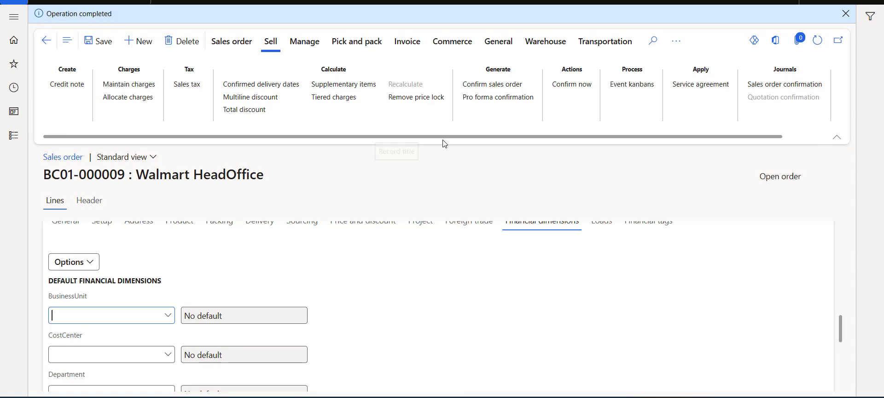
click(357, 41)
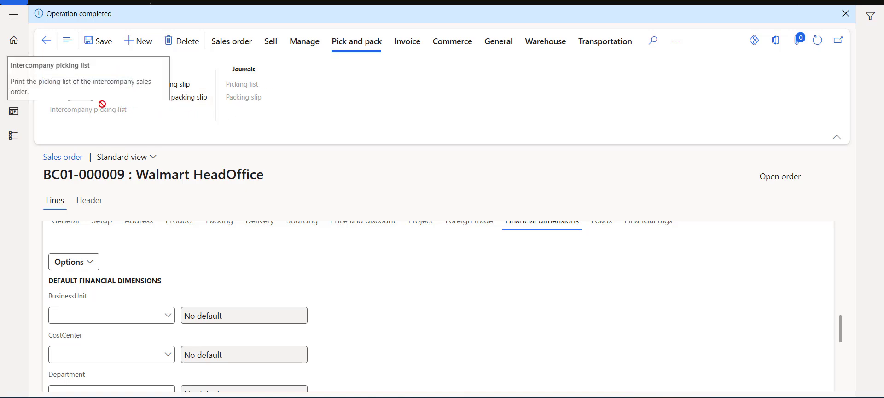
Step: Post the packing slip for all quantity without printing, making the order Delivered
click(179, 91)
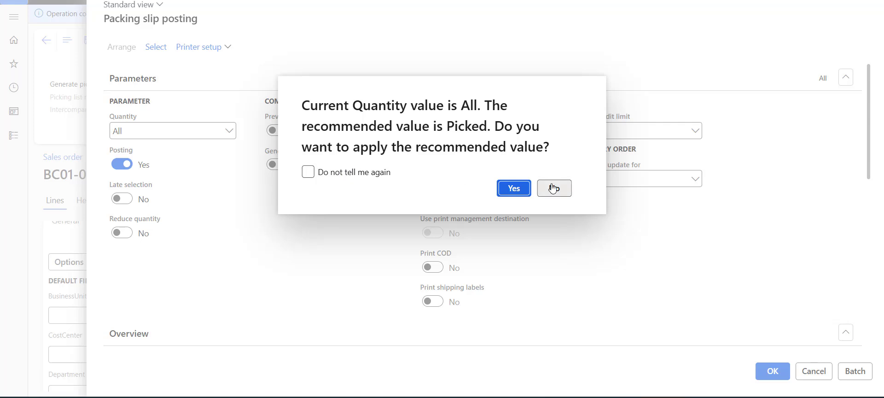
click(554, 188)
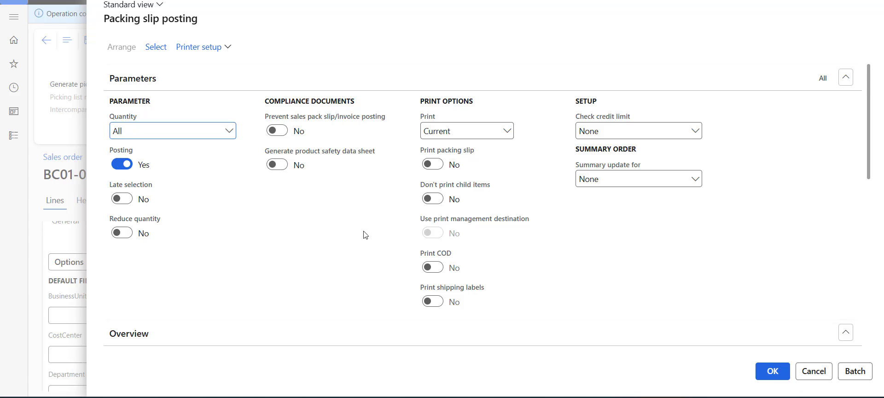
scroll(366, 235, down, 2)
click(773, 371)
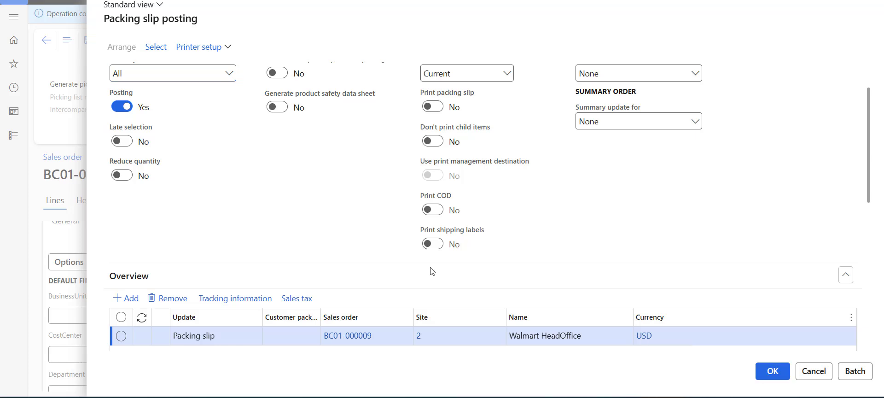
click(512, 188)
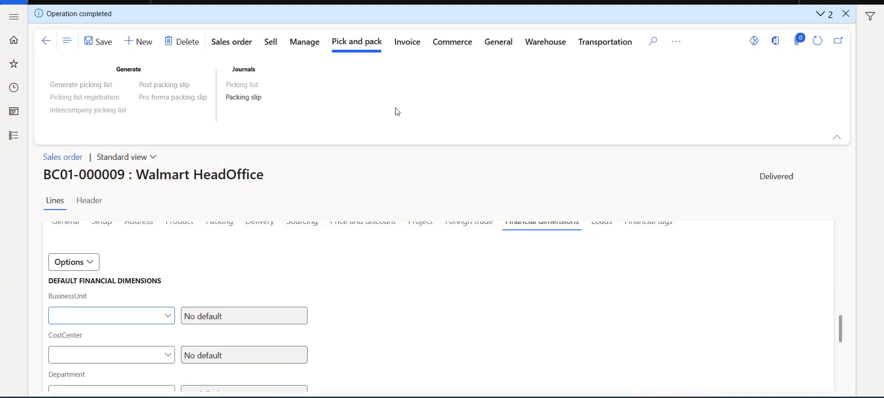
Step: Post the invoice for the packing slip quantity without printing
click(401, 45)
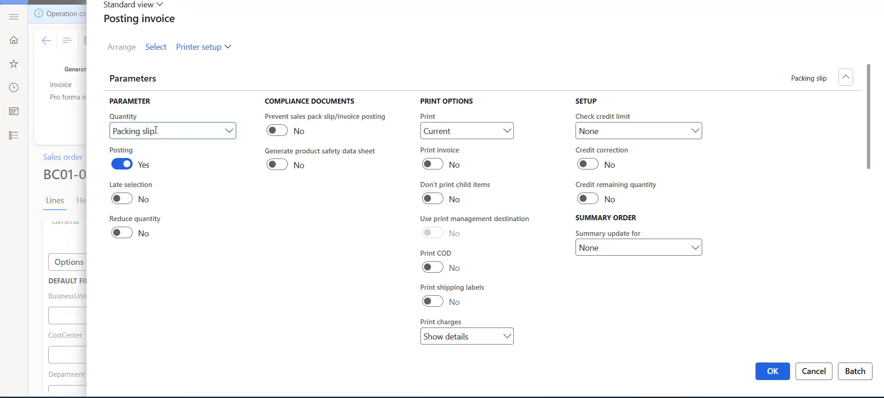
scroll(626, 302, down, 1)
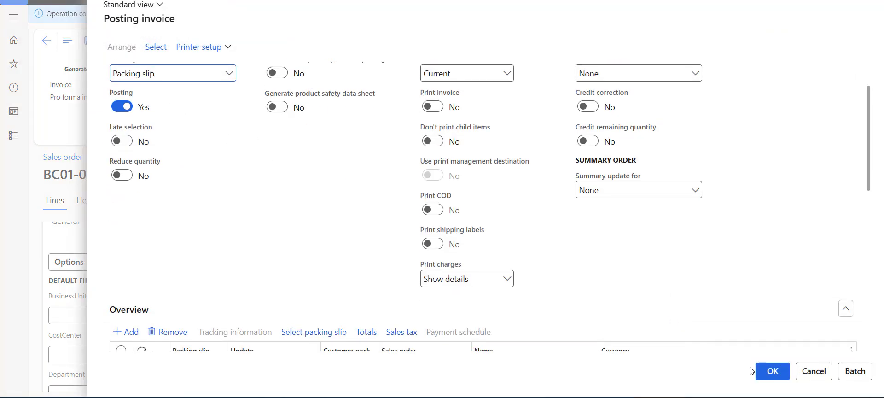
click(764, 371)
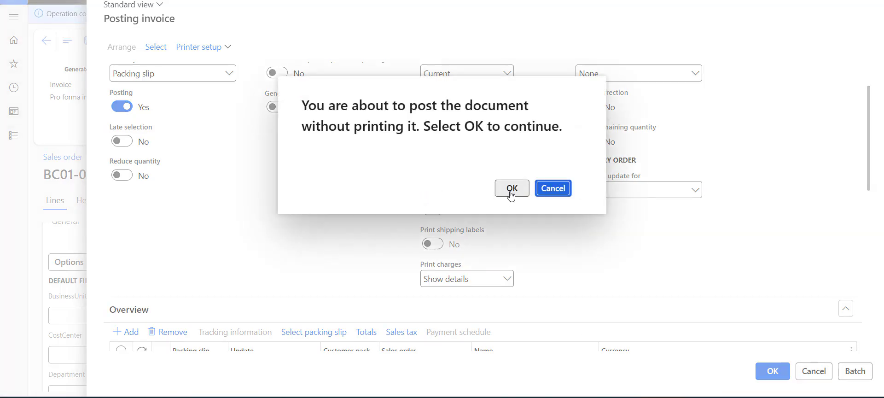
click(511, 188)
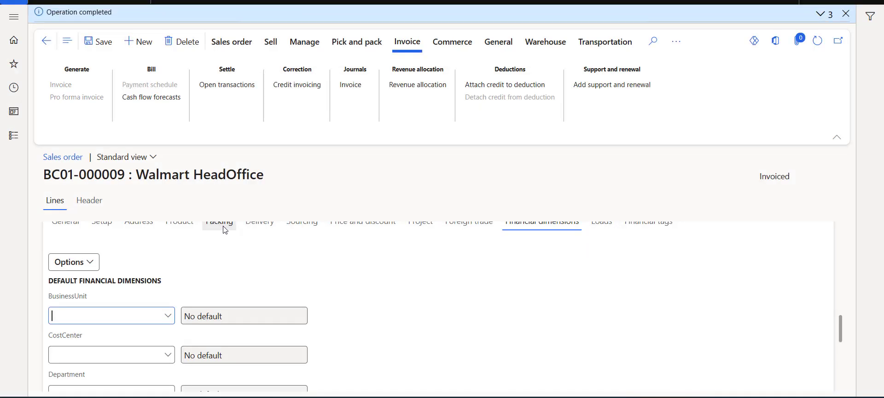
scroll(508, 253, up, 1)
scroll(508, 253, up, 2)
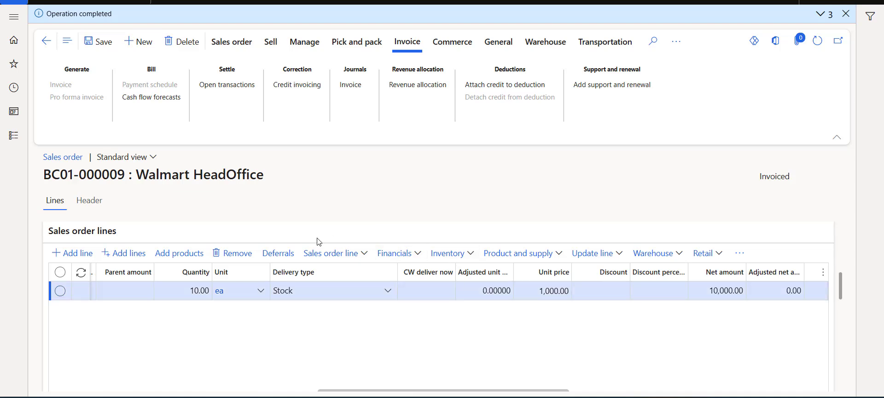
Step: Switch to the Sales and marketing module via the Modules list
click(14, 137)
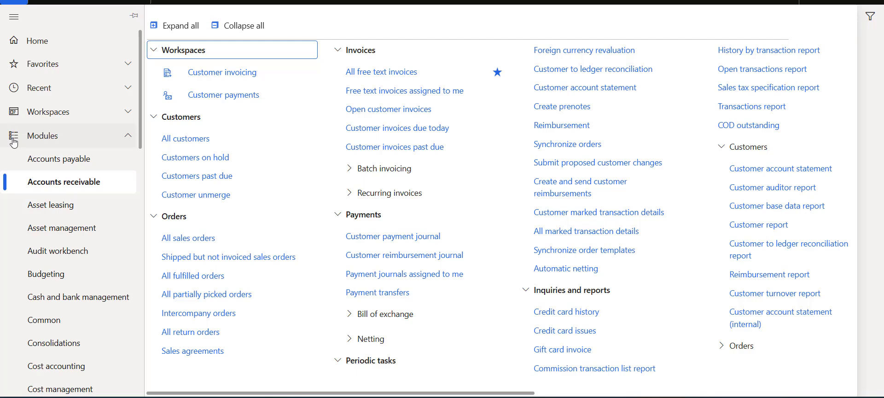
scroll(73, 194, down, 3)
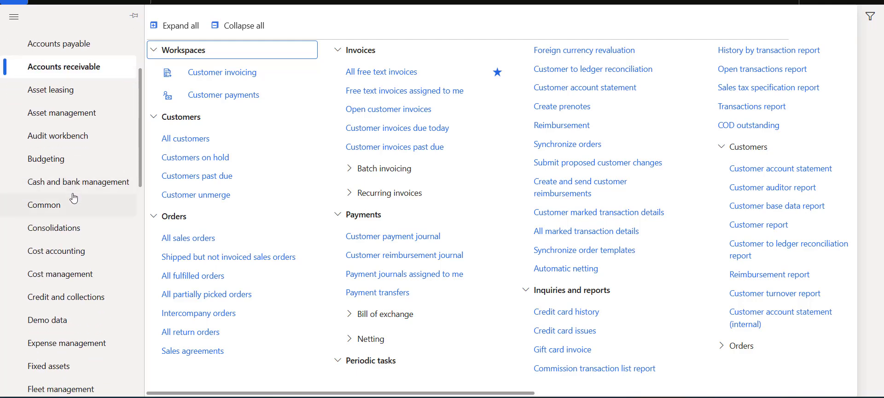
scroll(74, 198, down, 10)
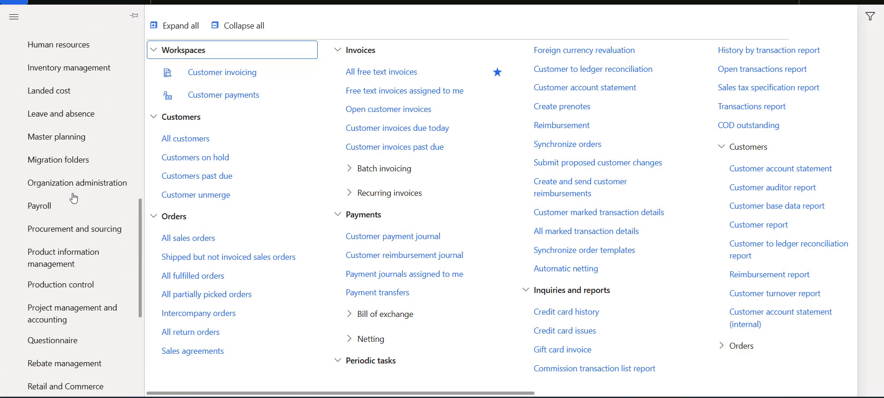
scroll(74, 198, down, 5)
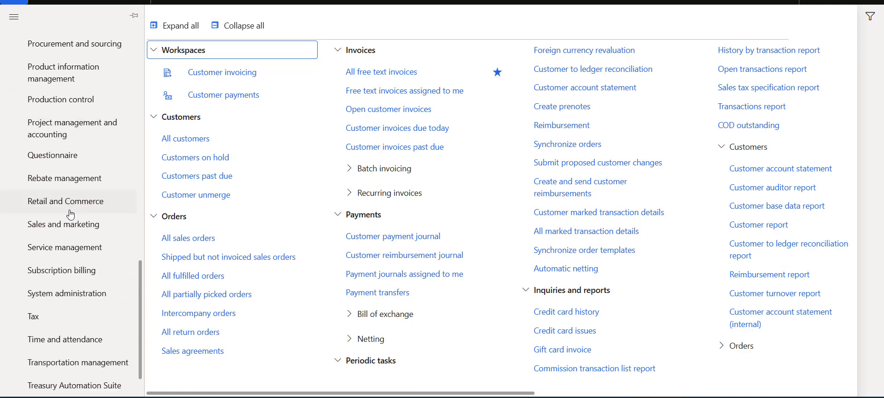
click(101, 235)
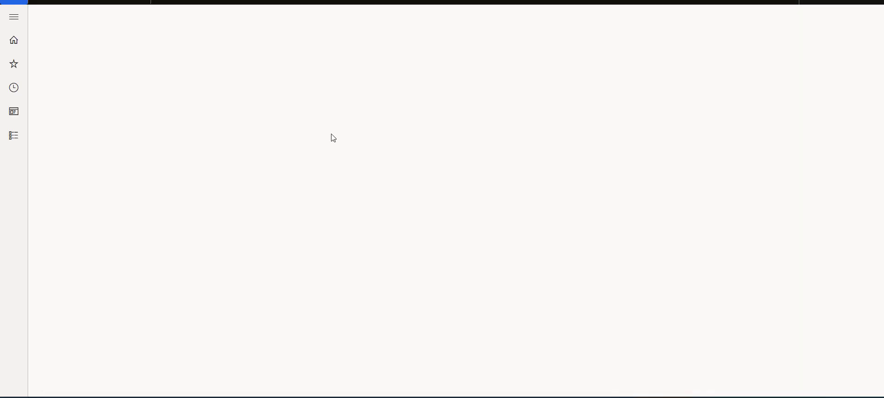
Step: Create a Walmart HeadOffice return order at site 2, warehouse 21
click(80, 25)
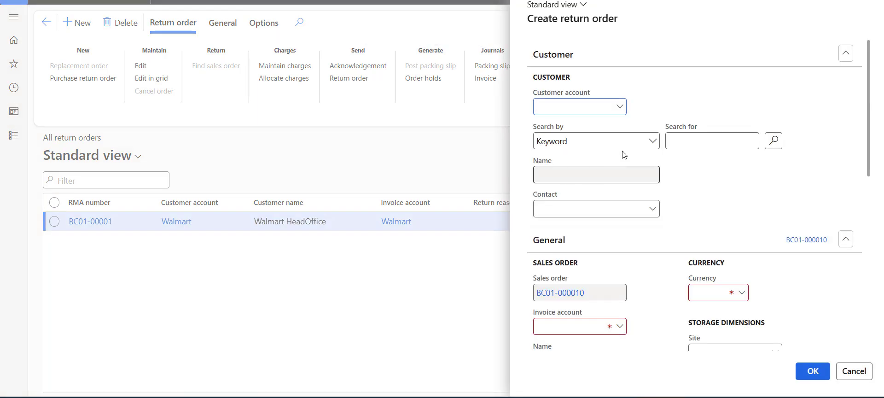
click(620, 106)
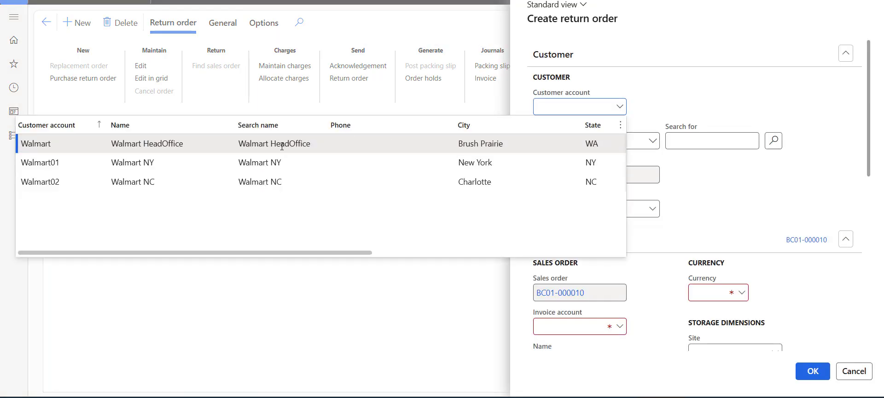
click(282, 146)
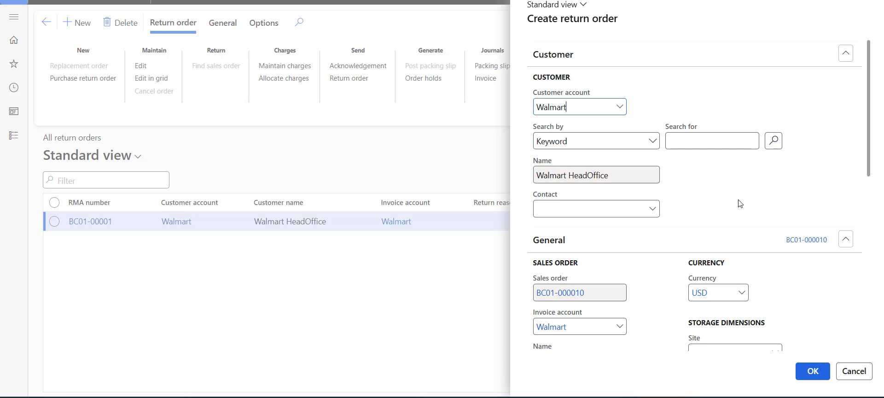
scroll(740, 203, down, 3)
click(774, 237)
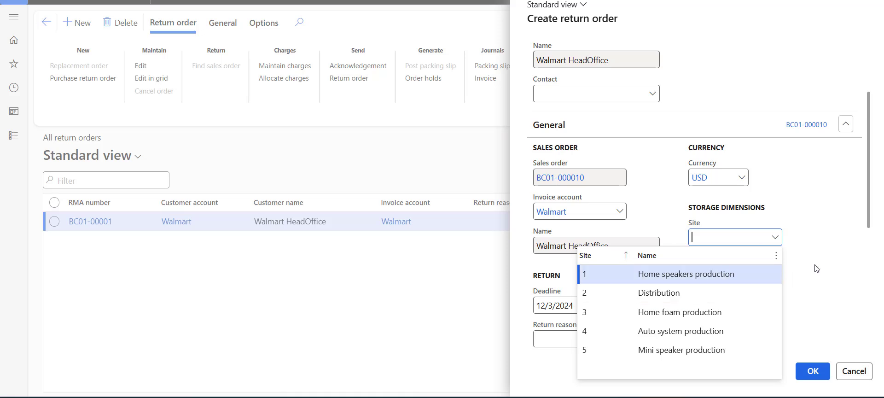
click(701, 295)
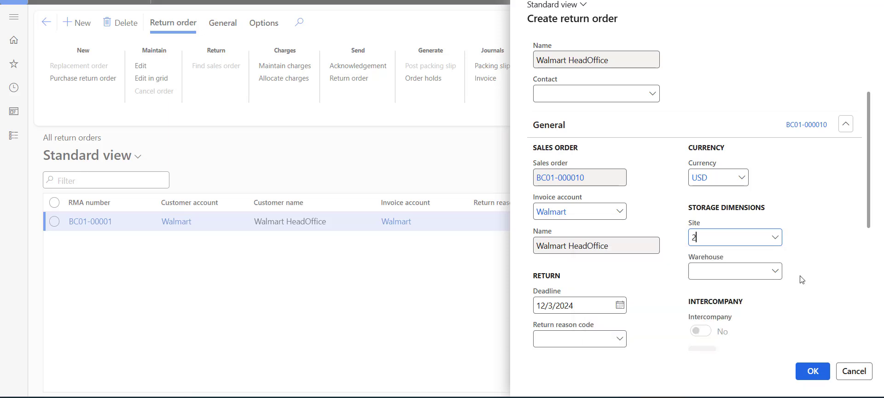
click(776, 272)
click(601, 159)
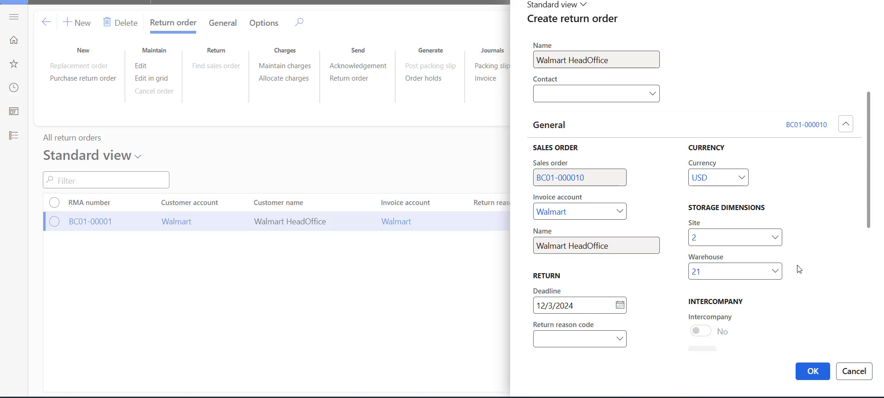
click(816, 370)
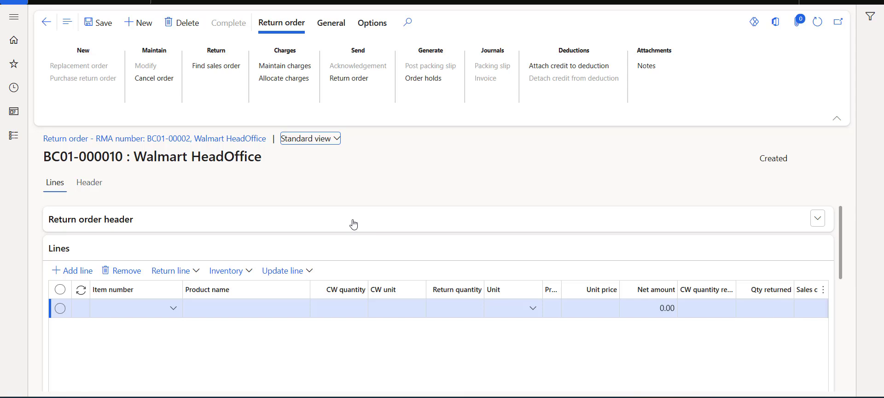
Step: Check the item list without choosing, then bring up Find sales order
scroll(353, 224, down, 1)
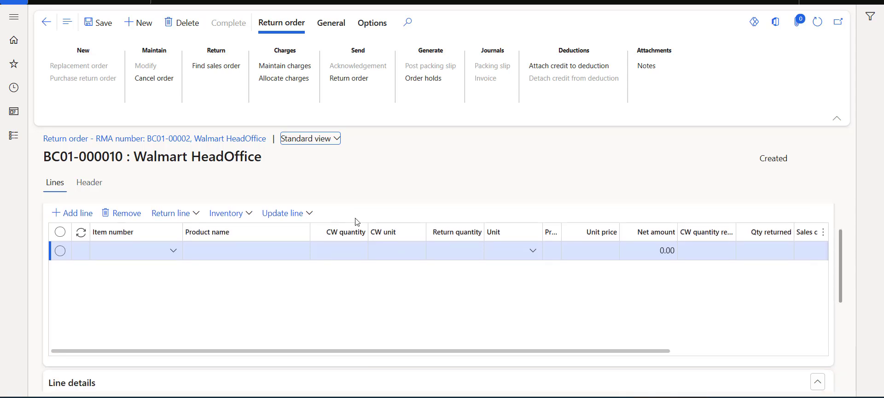
click(171, 252)
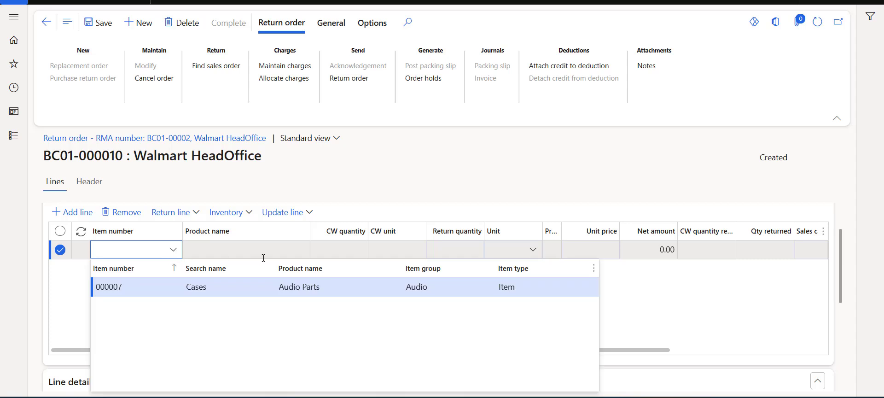
click(667, 293)
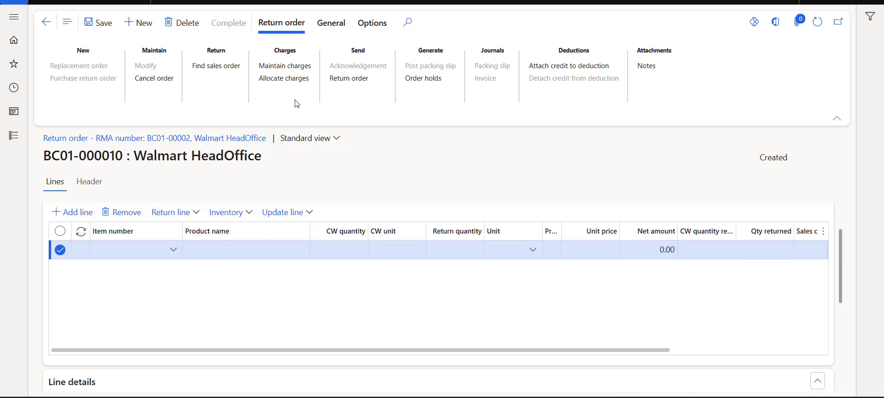
click(218, 69)
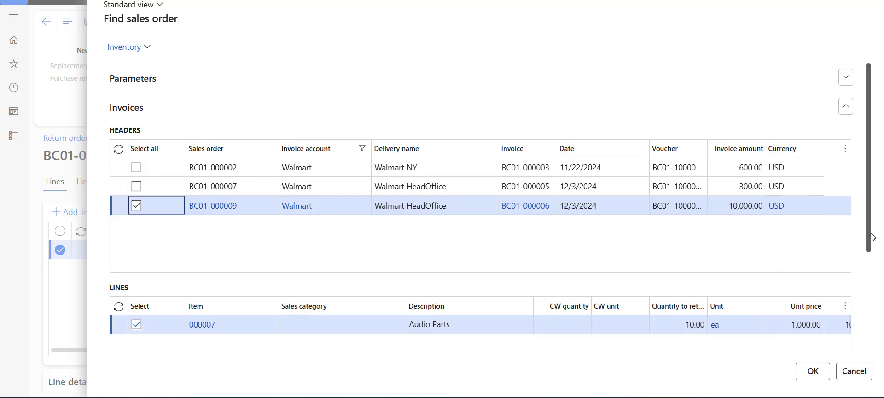
Step: Return 8 of the 10 Audio Parts from BC01-000009, giving -8,000.00
drag(868, 236, 868, 311)
drag(686, 346, 761, 347)
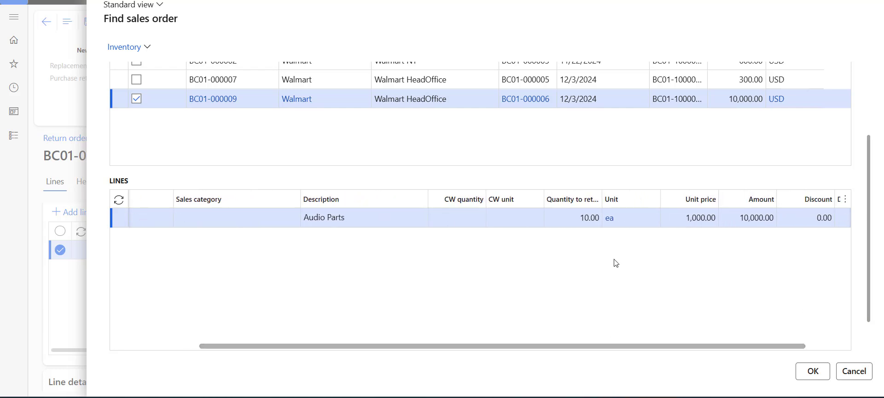
click(588, 223)
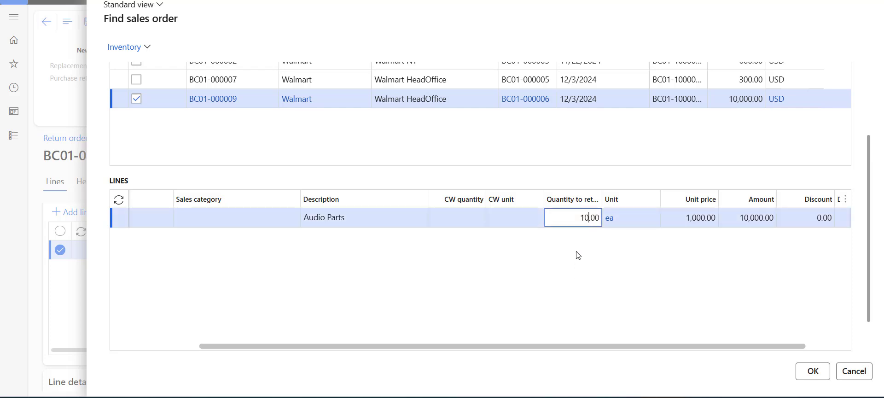
key(BackSpace)
key(BackSpace)
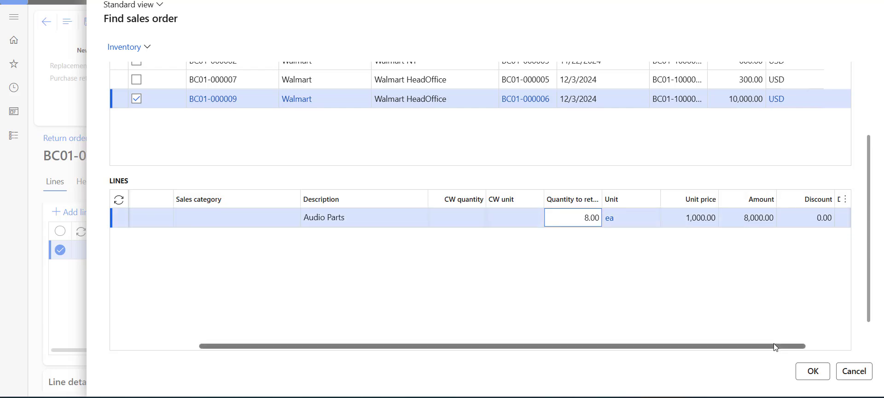
drag(777, 349, 841, 343)
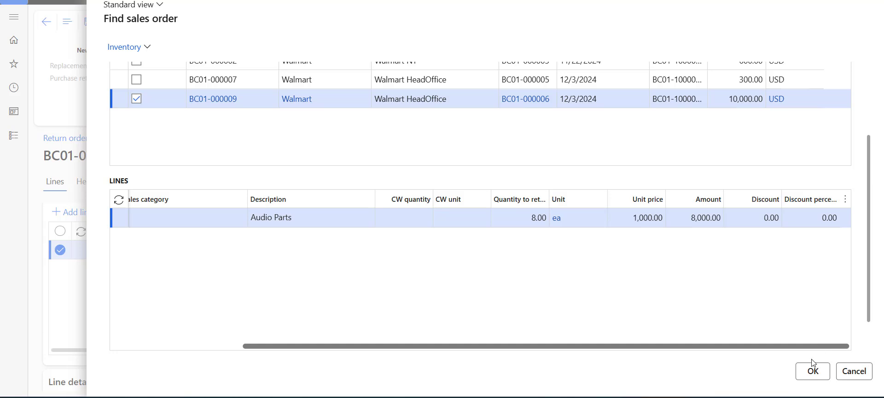
click(814, 380)
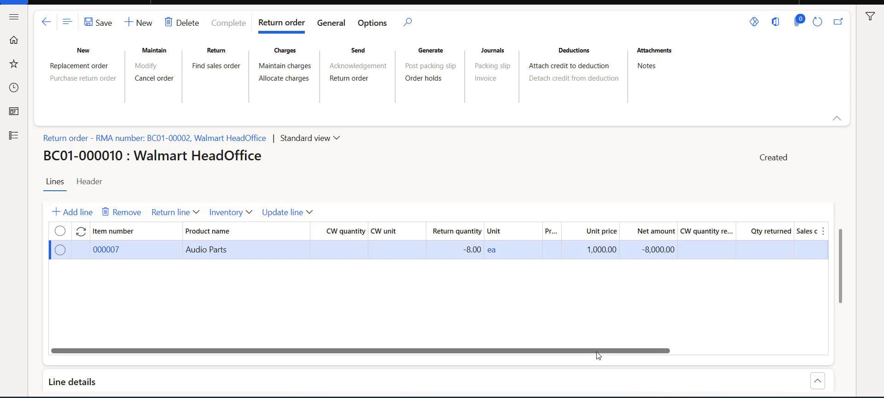
drag(598, 351, 628, 351)
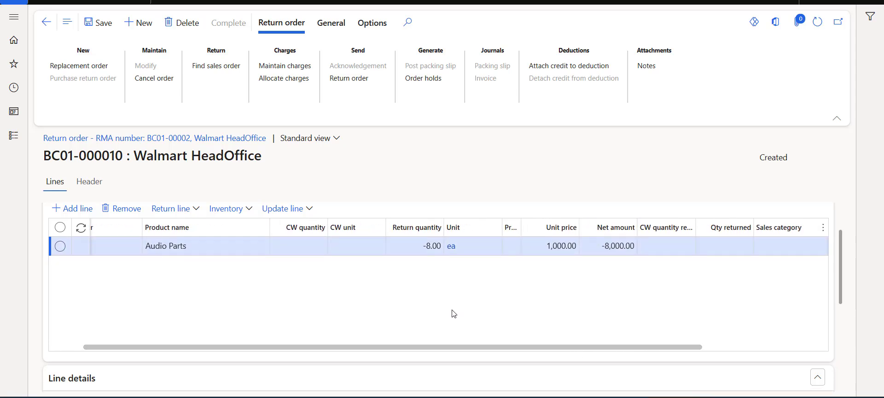
scroll(452, 314, down, 1)
scroll(454, 313, up, 1)
scroll(453, 313, up, 1)
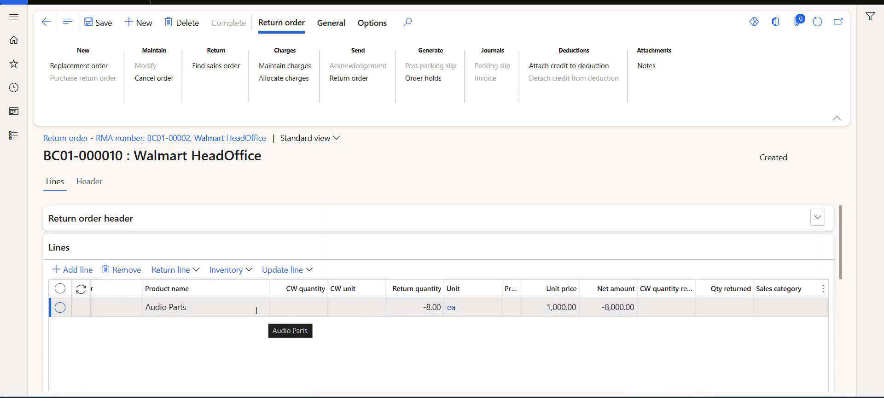
click(198, 306)
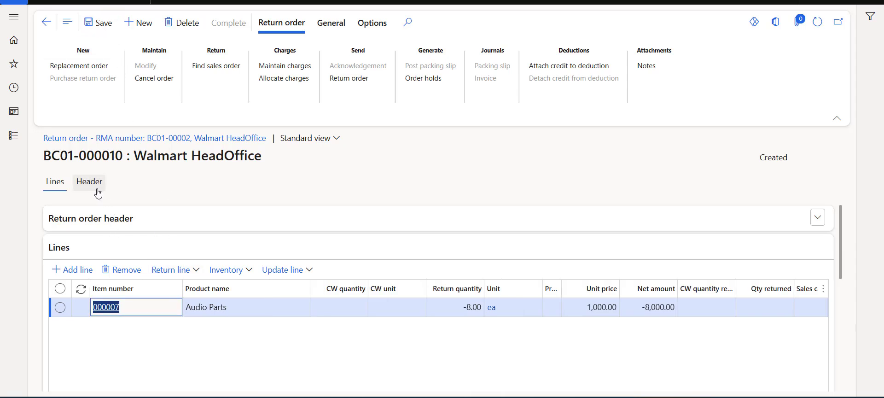
click(97, 191)
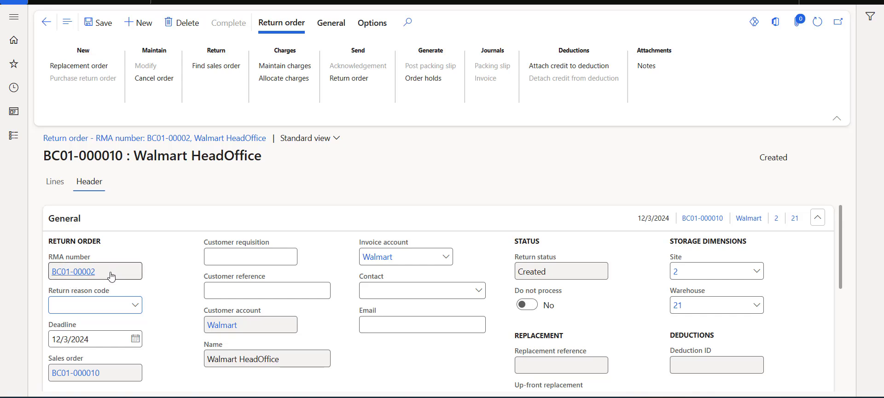
mouse_move(112, 276)
click(55, 182)
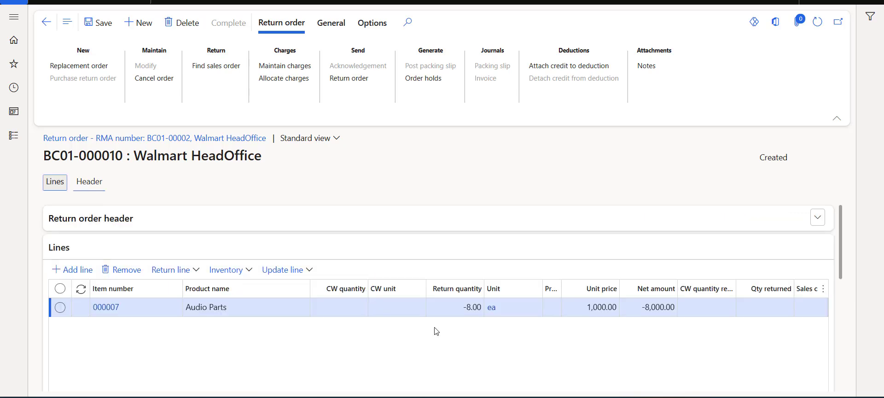
scroll(359, 318, down, 3)
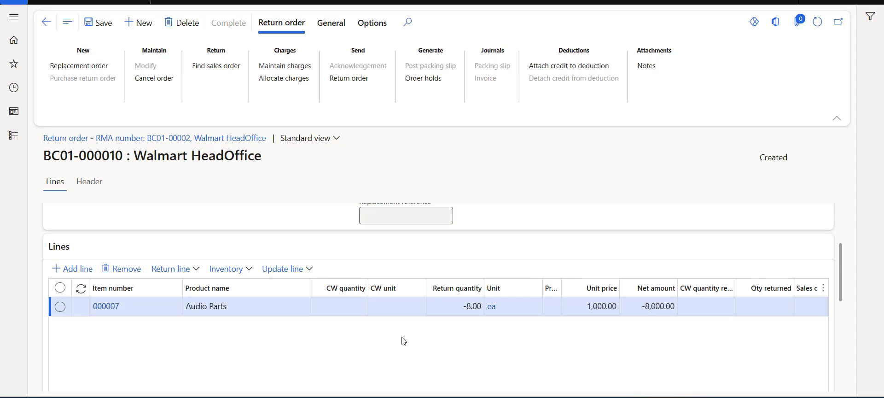
Step: Start Registration for the Audio Parts return line and bring up the disposition code options
click(300, 270)
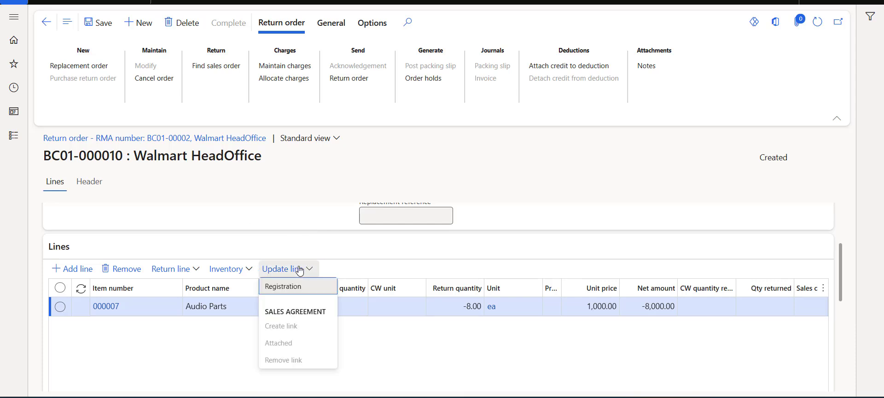
click(282, 288)
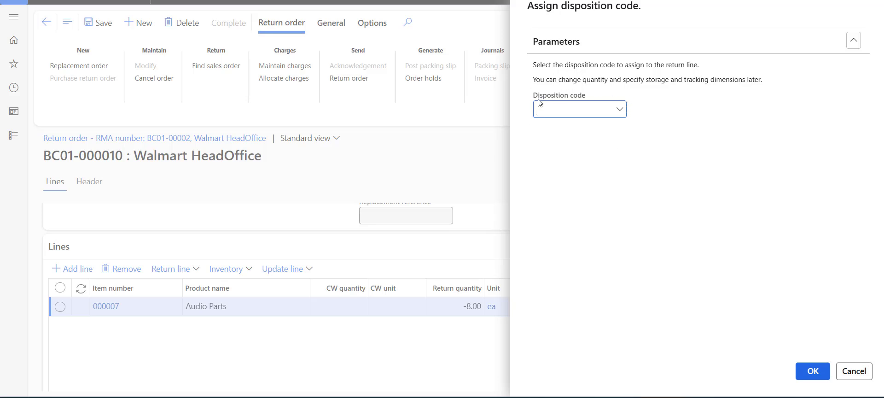
right_click(620, 114)
Step: Review disposition codes 12, 21 (Credit only) and 11 (Credit) in the Disposition codes list
click(340, 179)
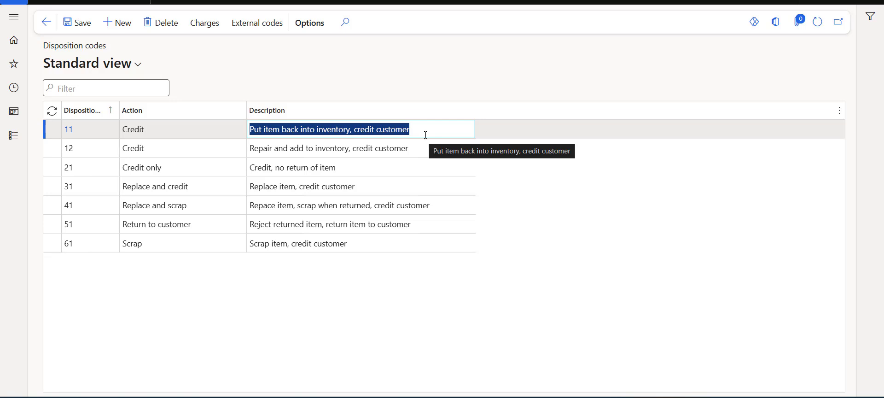
click(217, 149)
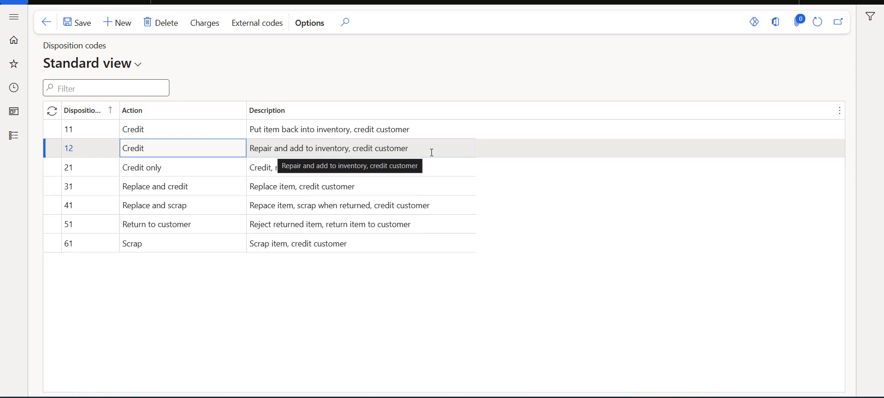
click(187, 171)
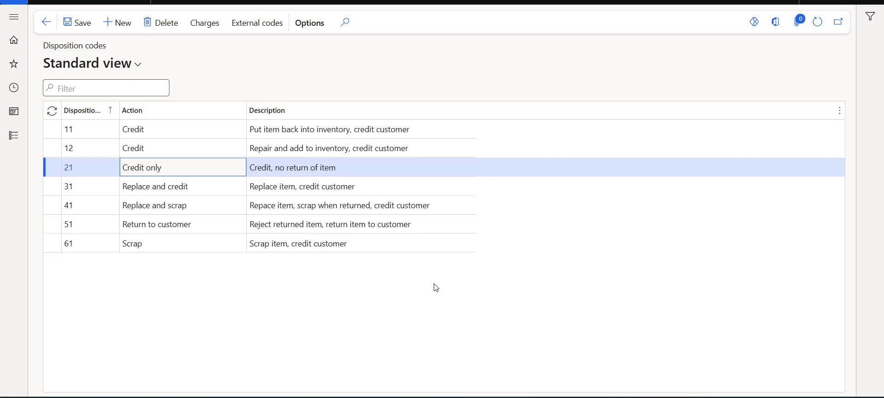
click(318, 131)
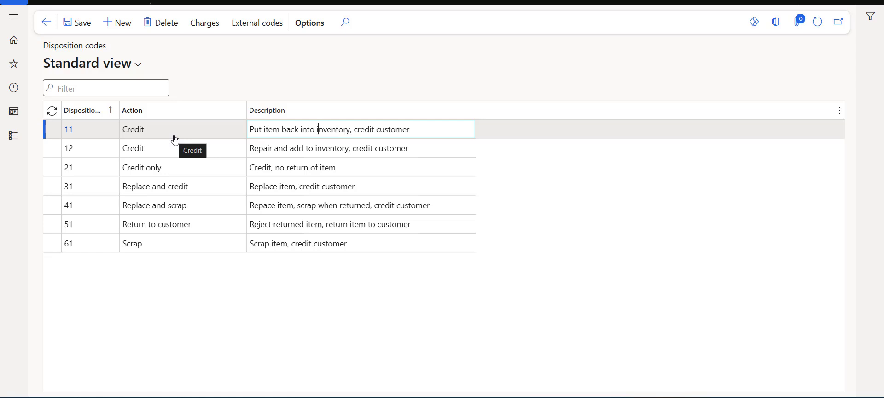
Step: Select disposition code 11 (Credit) for return line 000007 and confirm it
click(46, 22)
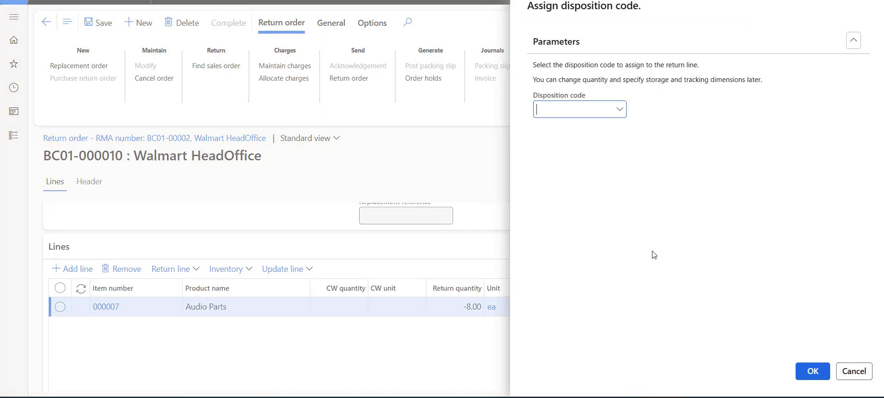
click(620, 110)
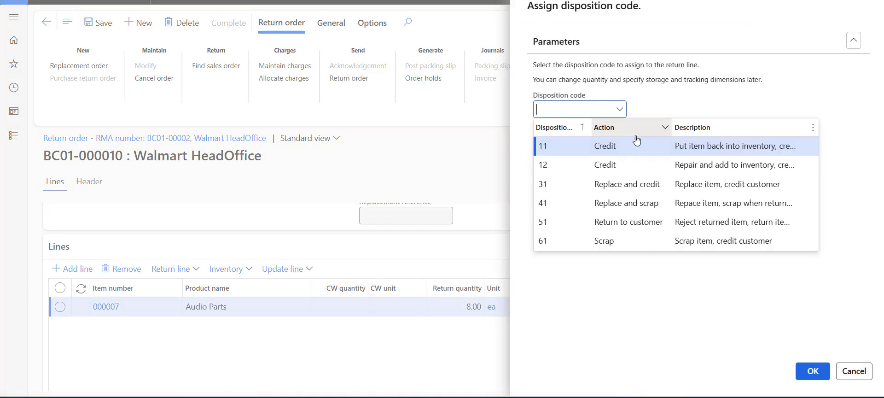
click(709, 147)
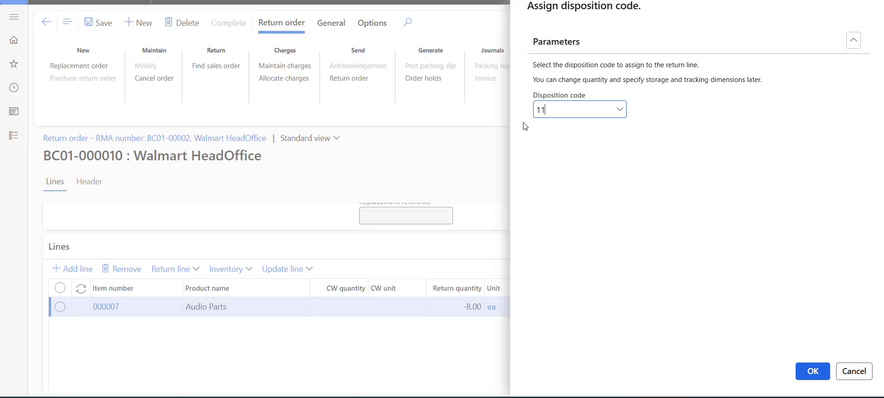
click(568, 137)
click(814, 372)
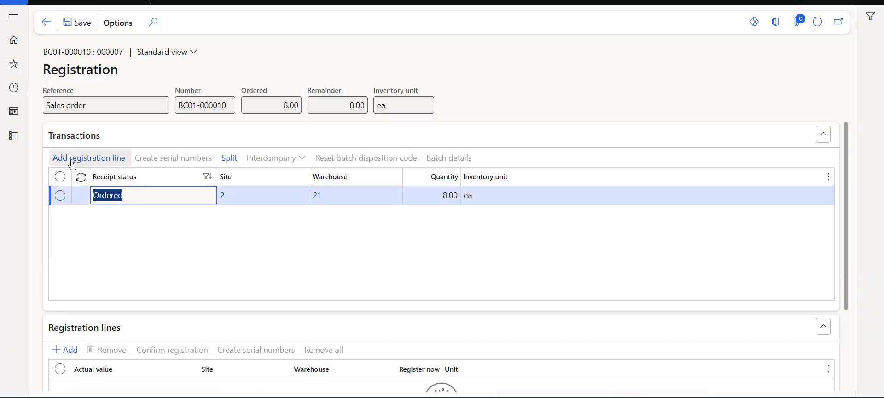
Step: Add a registration line for all 8 Audio Parts, confirm registration, and return to BC01-000010
click(87, 166)
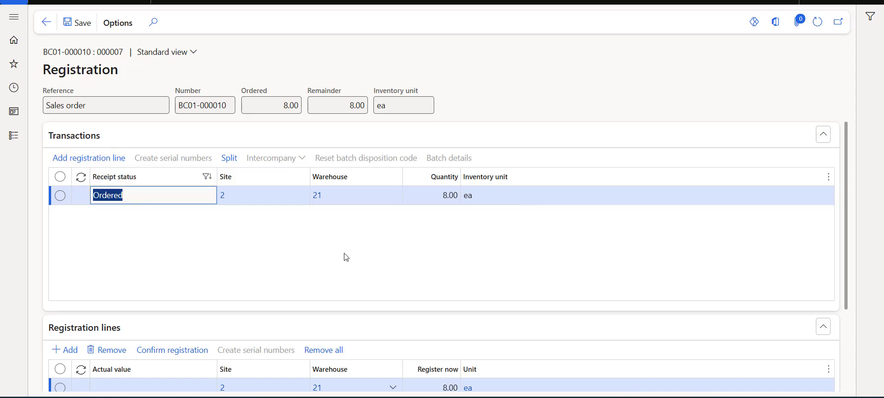
scroll(461, 212, down, 1)
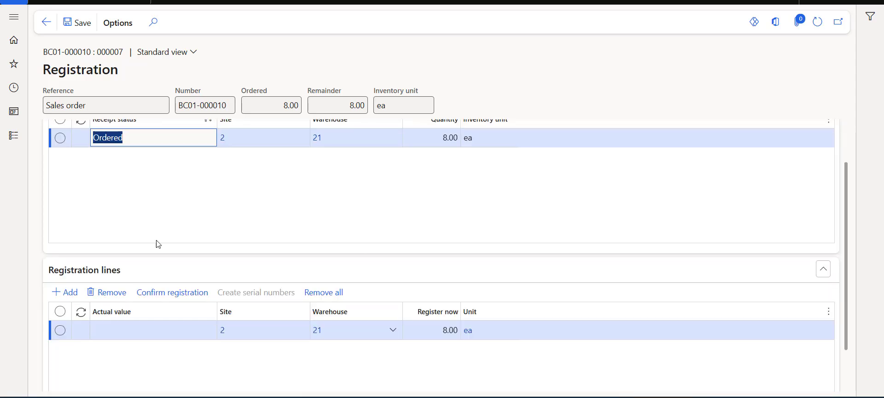
scroll(120, 263, down, 1)
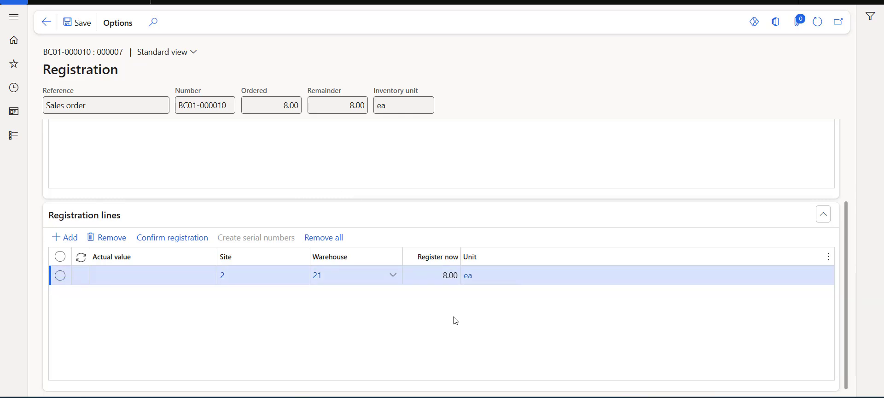
click(188, 247)
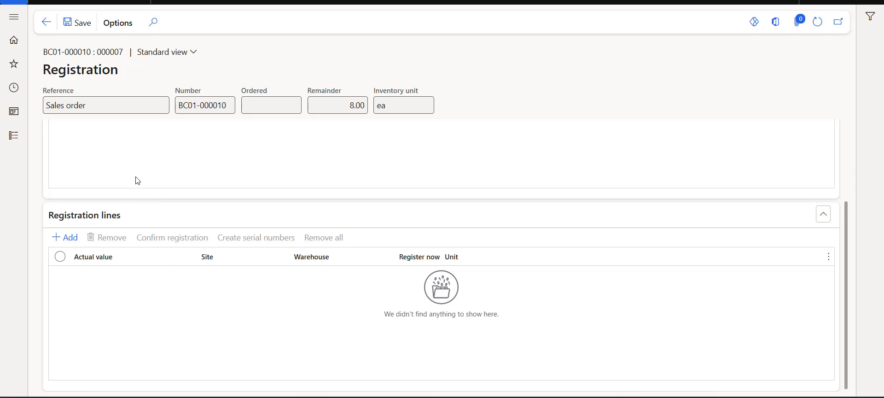
click(46, 22)
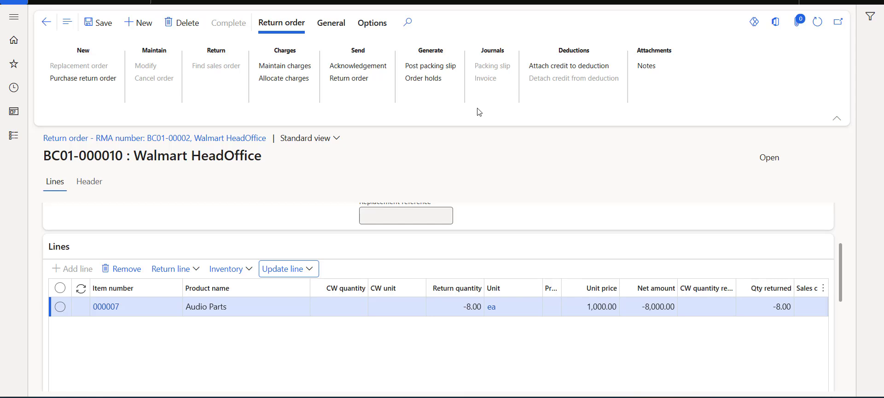
click(94, 24)
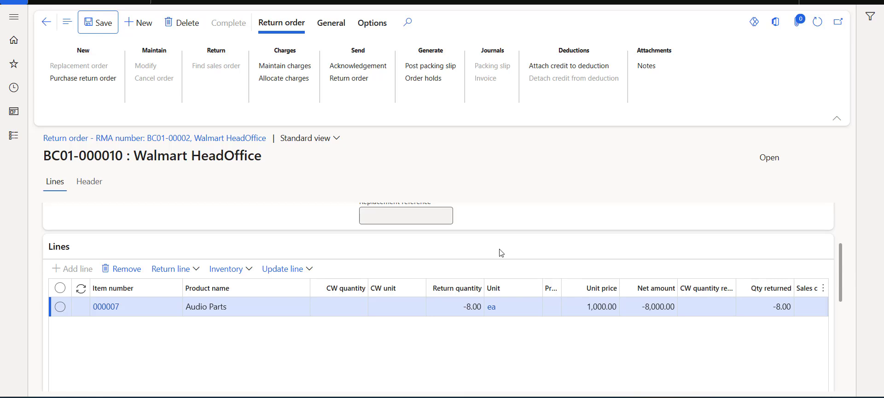
click(447, 70)
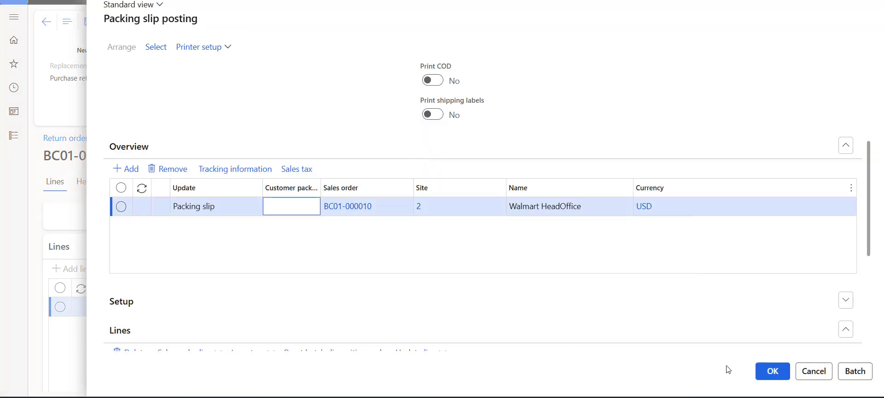
Step: Post the BC01-000010 return packing slip without printing
click(767, 370)
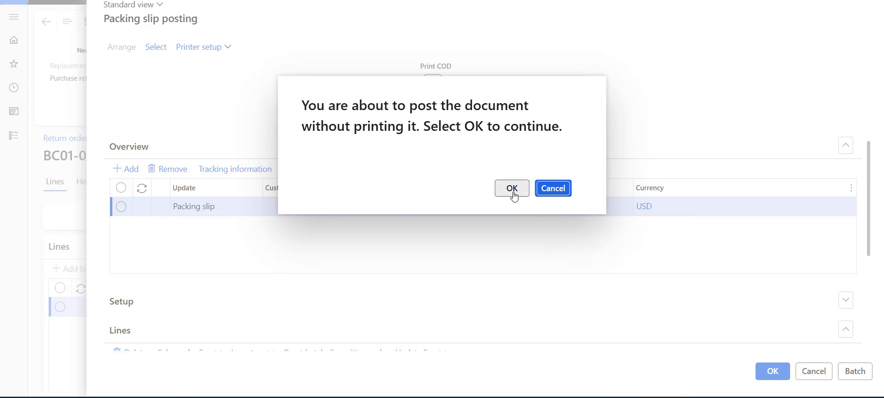
click(512, 188)
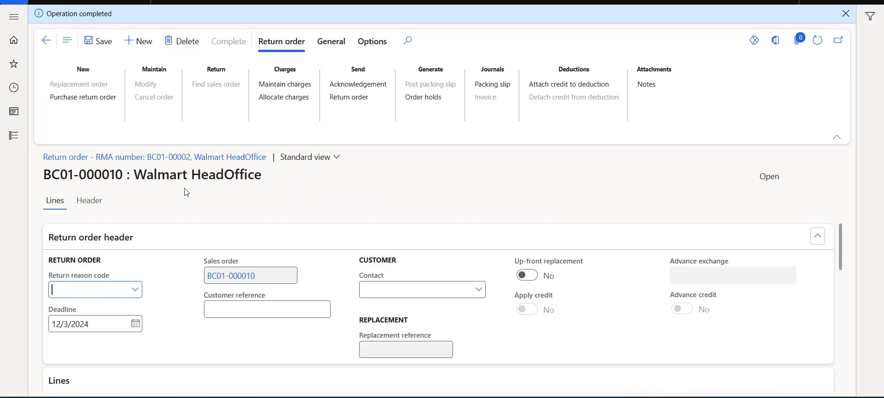
Step: Show the BC01-000010 header view and scroll down to its Setup section
click(91, 206)
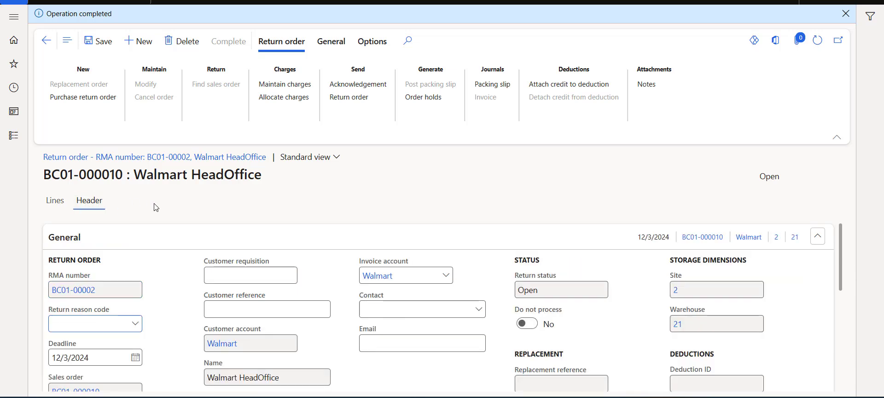
scroll(156, 263, down, 3)
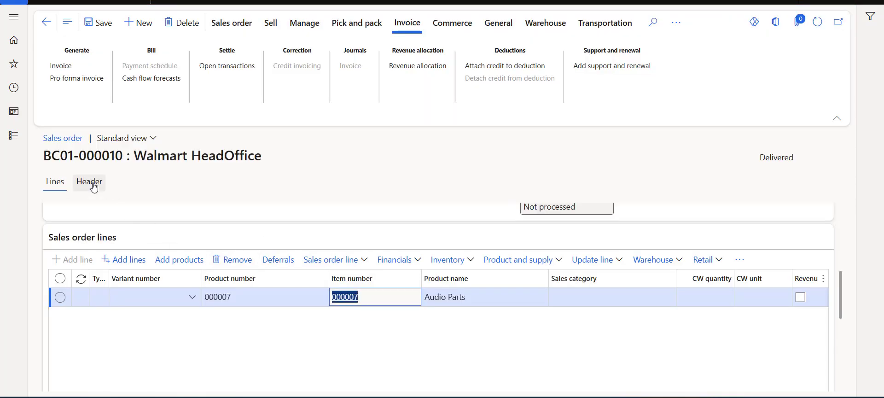
Step: Review the BC01-000010 header and confirm the Audio Parts line Quantity reads -8.00 ea
click(92, 185)
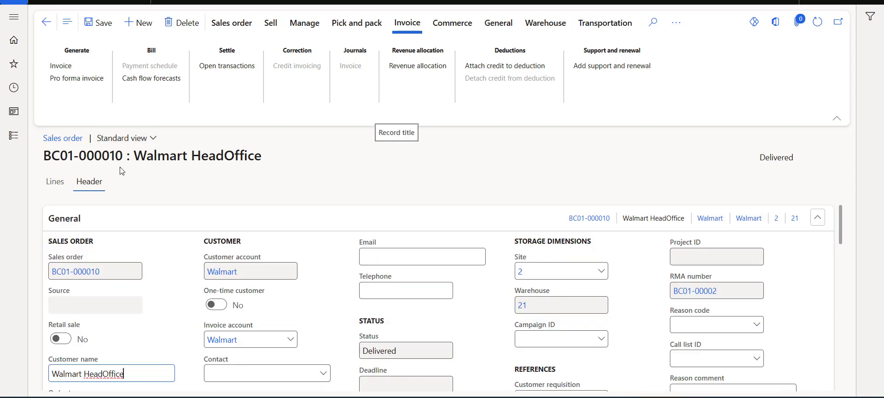
scroll(158, 253, down, 1)
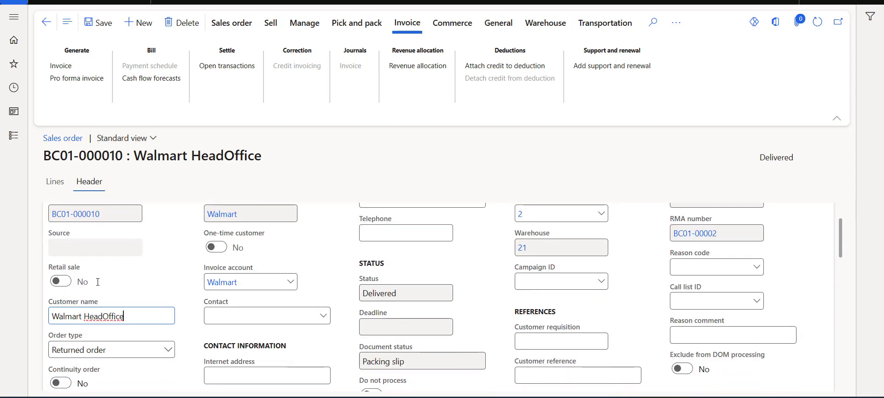
scroll(149, 324, down, 1)
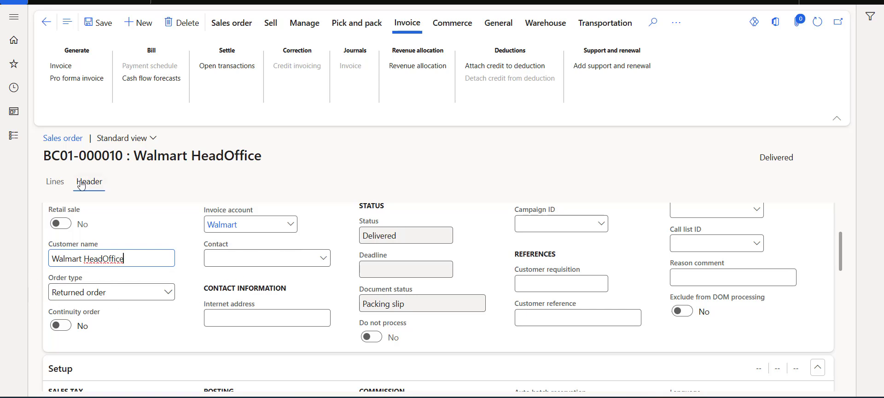
click(54, 182)
scroll(365, 271, down, 5)
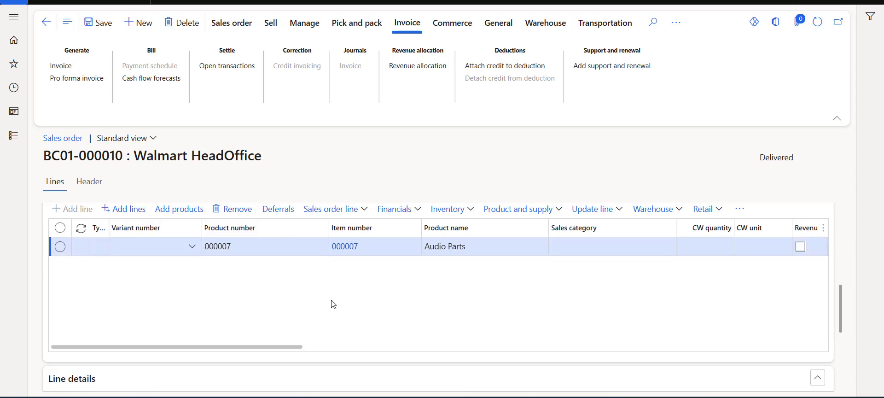
drag(294, 347, 440, 348)
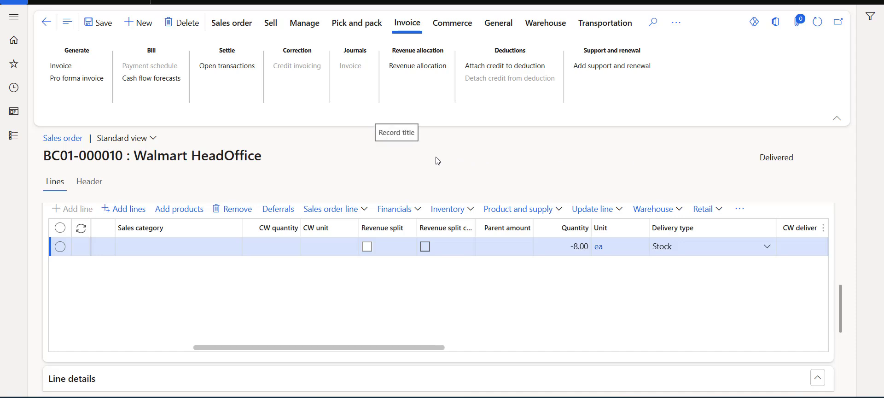
click(412, 33)
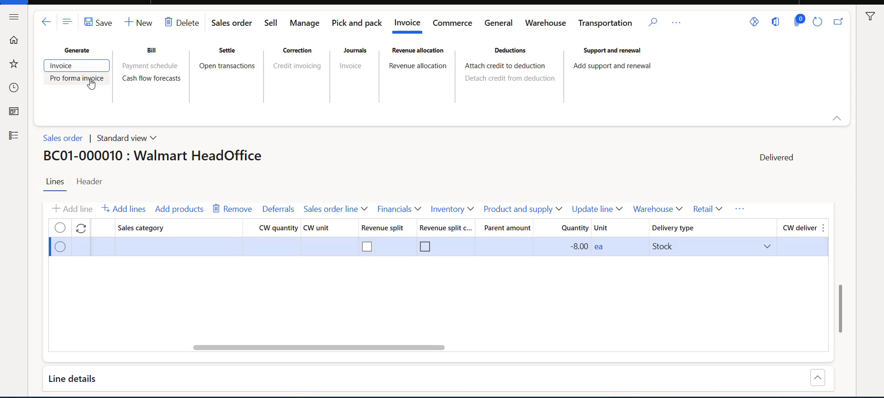
Step: Post the invoice for sales order BC01-000010 without printing, making it Invoiced
click(66, 67)
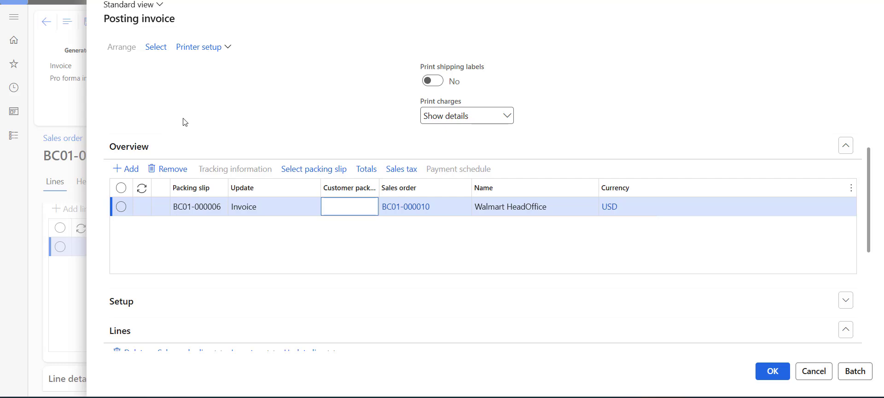
click(353, 214)
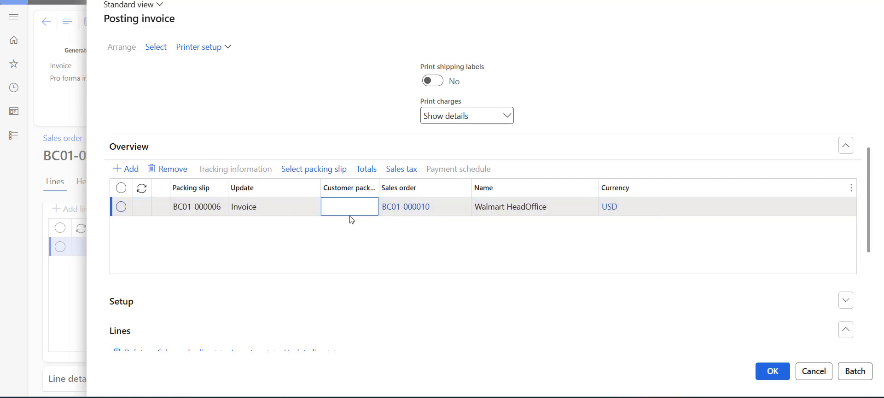
click(773, 371)
click(511, 188)
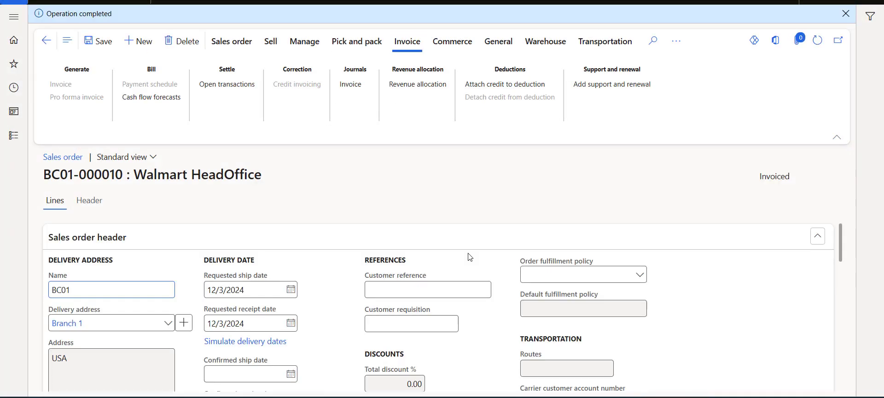
Step: Open the invoice journal and preview the original -8,000.00 credit note BC01-000003
click(355, 89)
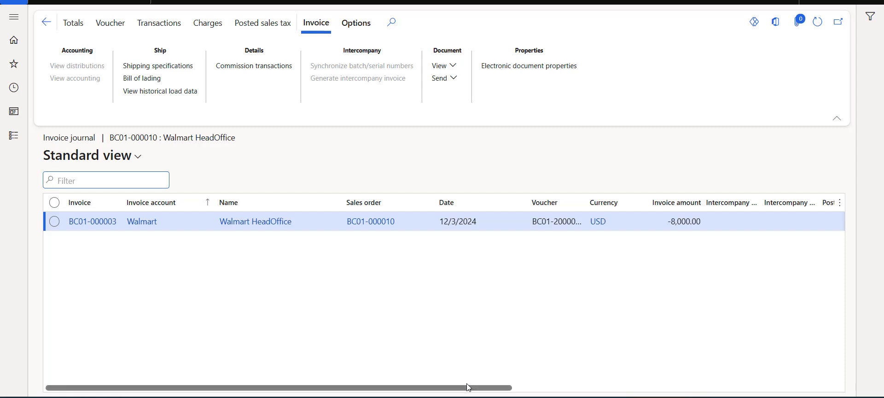
scroll(467, 389, right, 2)
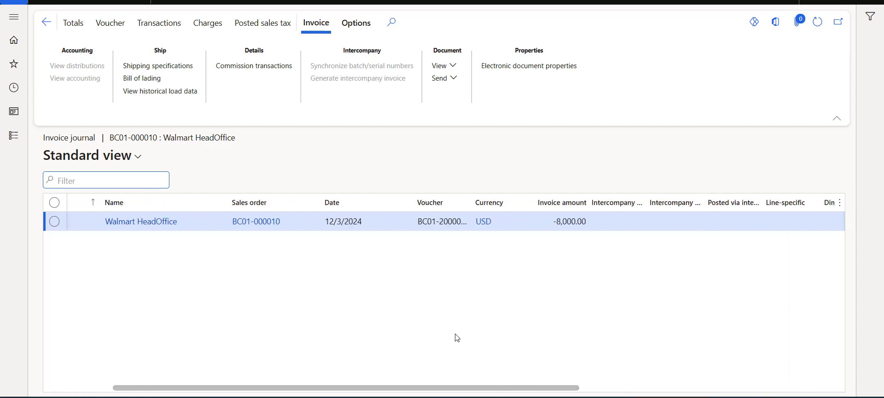
click(455, 70)
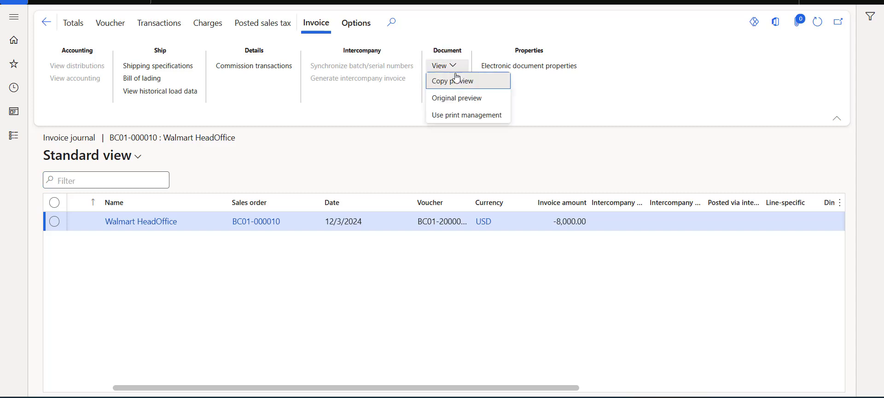
click(455, 101)
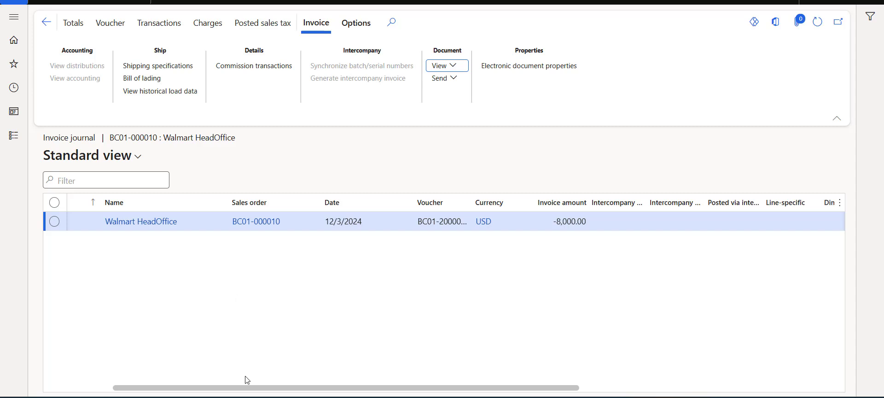
drag(233, 387, 164, 389)
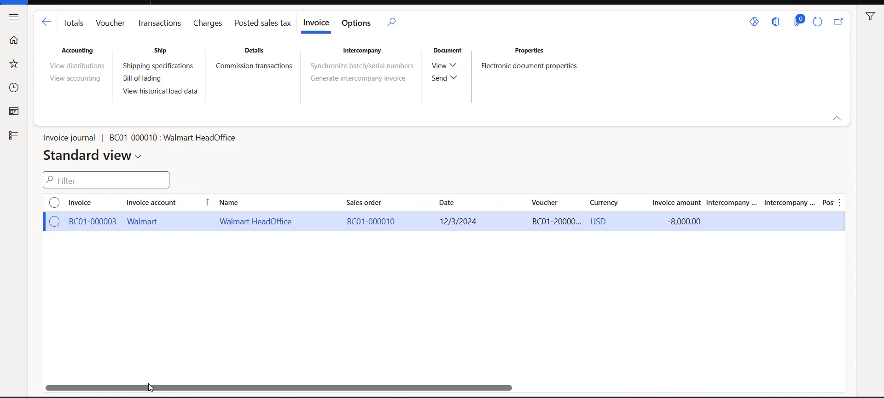
Step: Filter Walmart's transactions to Open, verify the -8,000.00 BC01-000003 credit, then go home
click(133, 229)
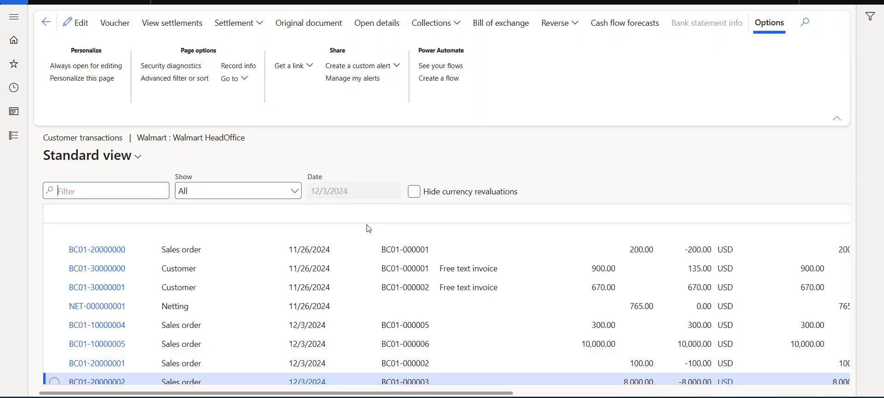
click(295, 195)
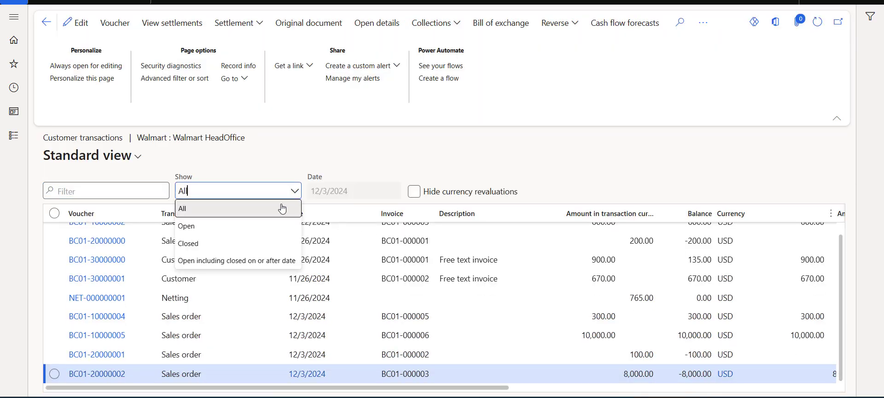
click(240, 228)
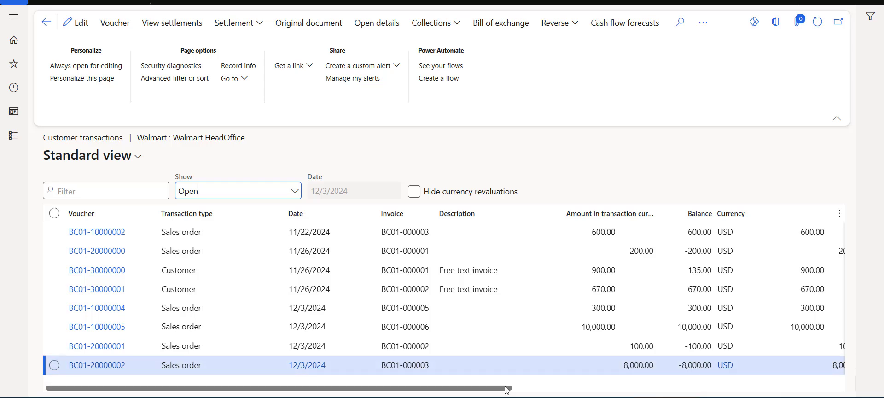
scroll(538, 390, right, 2)
scroll(538, 390, right, 5)
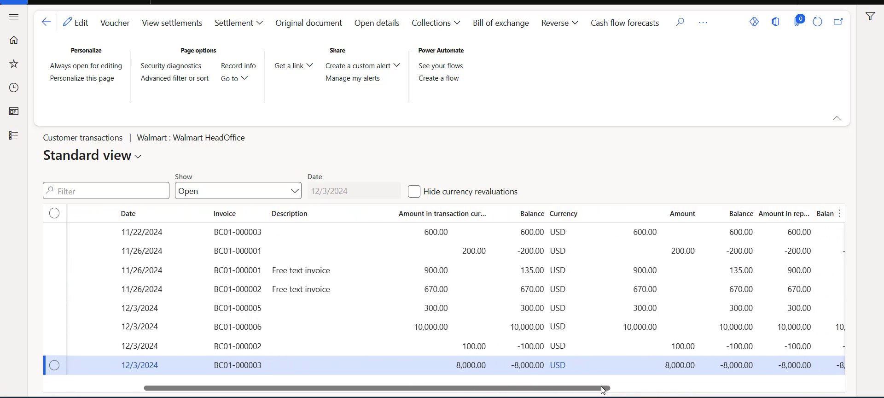
drag(605, 390, 610, 389)
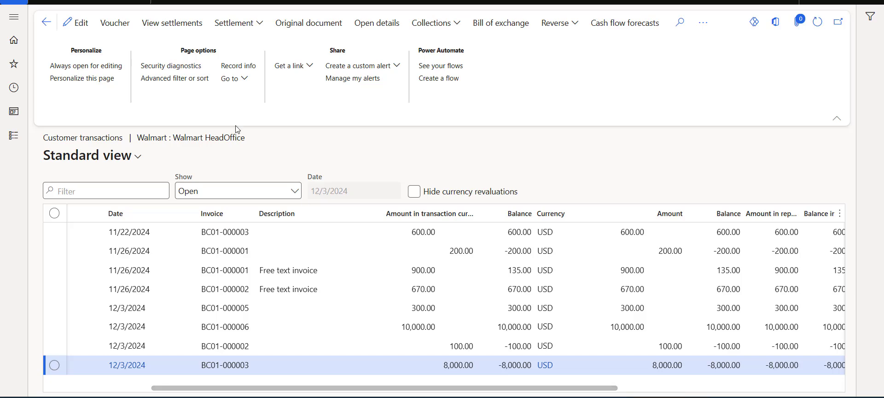
click(125, 4)
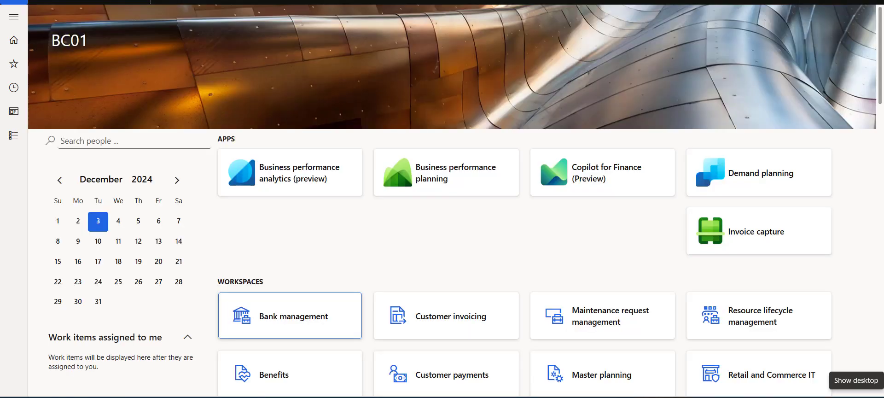